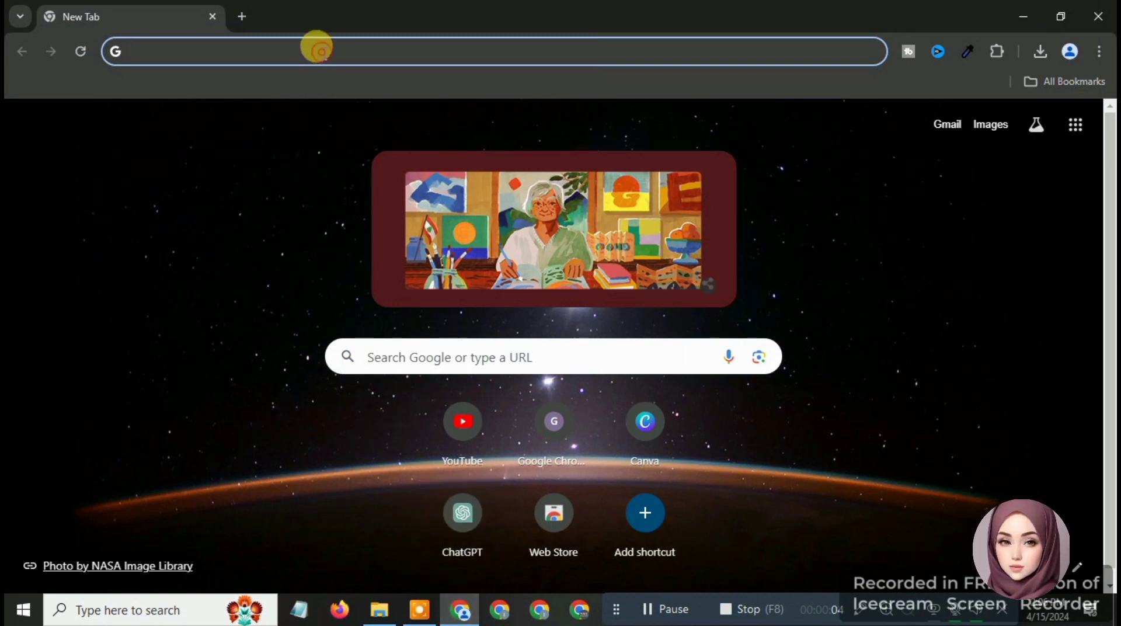
Search 'xampp' and download the XAMPP 8.0.30 64-bit Windows installer from apachefriends.org
type("xa")
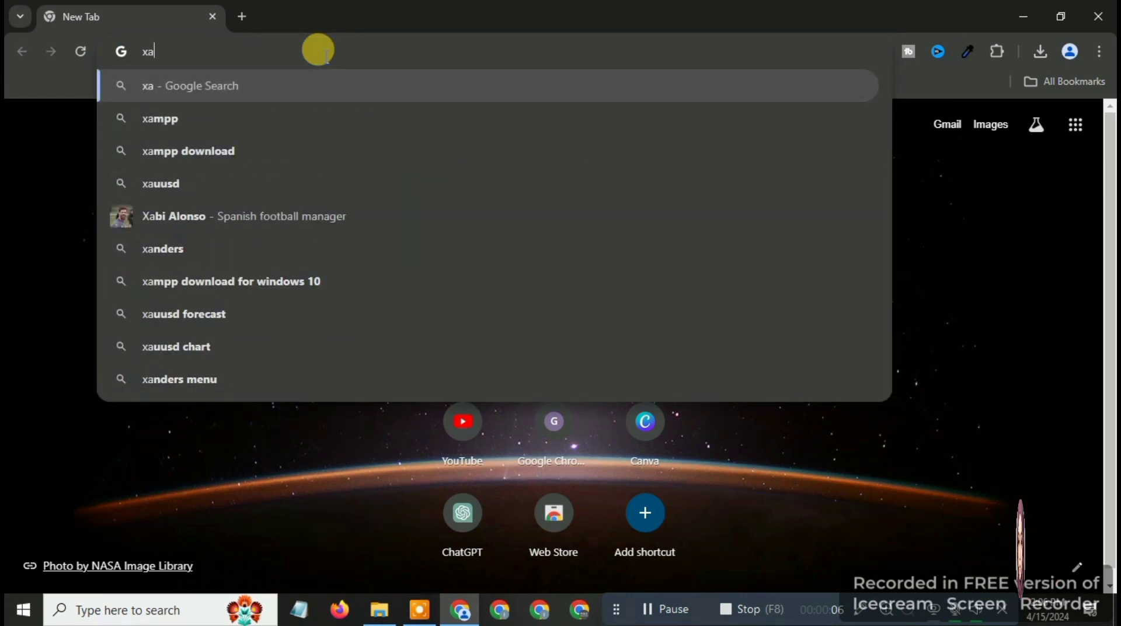
left_click(287, 117)
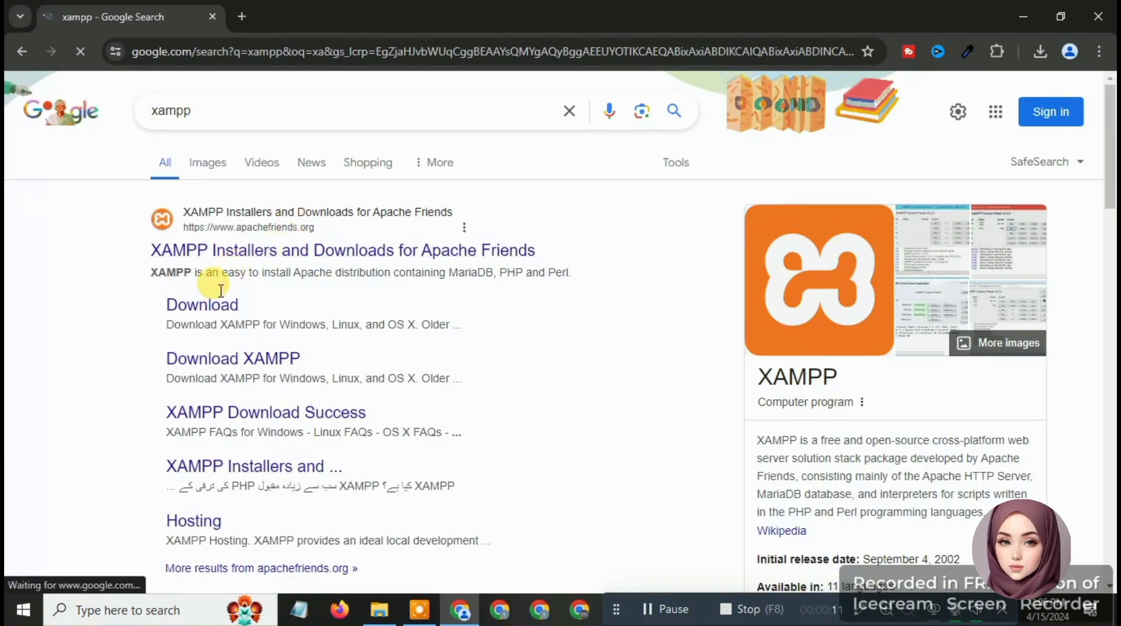
left_click(219, 314)
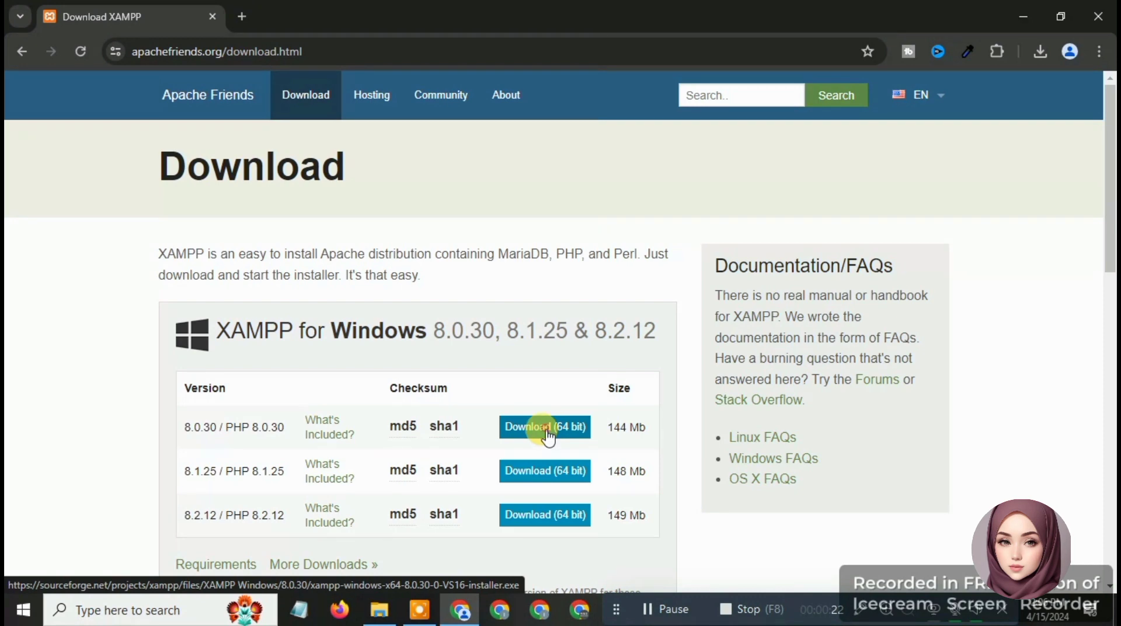
left_click(547, 435)
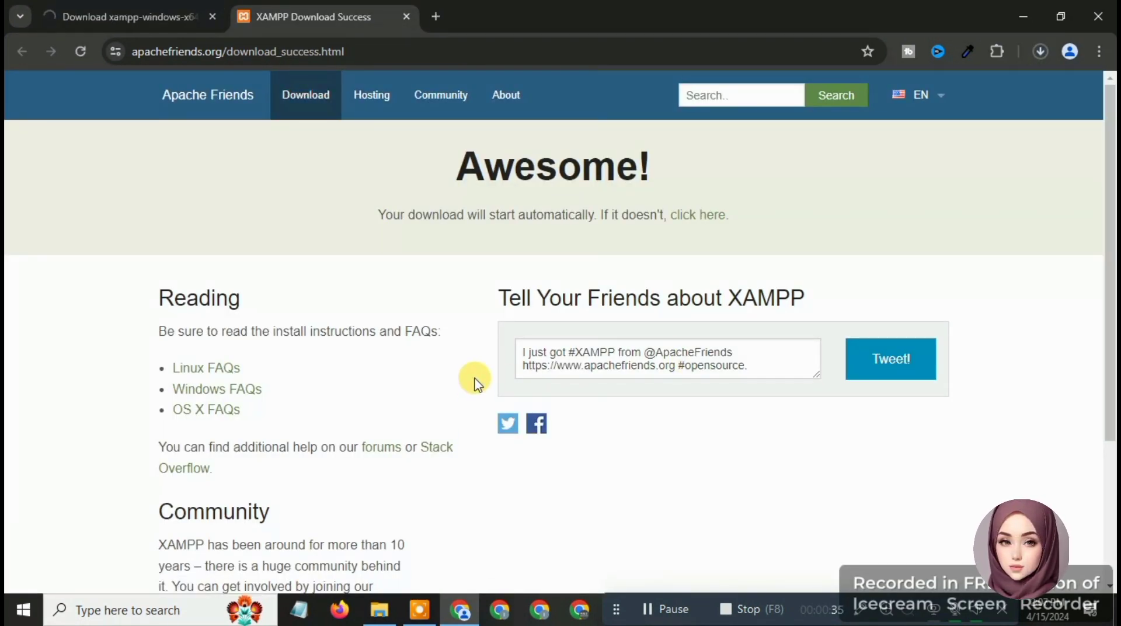
left_click(1041, 50)
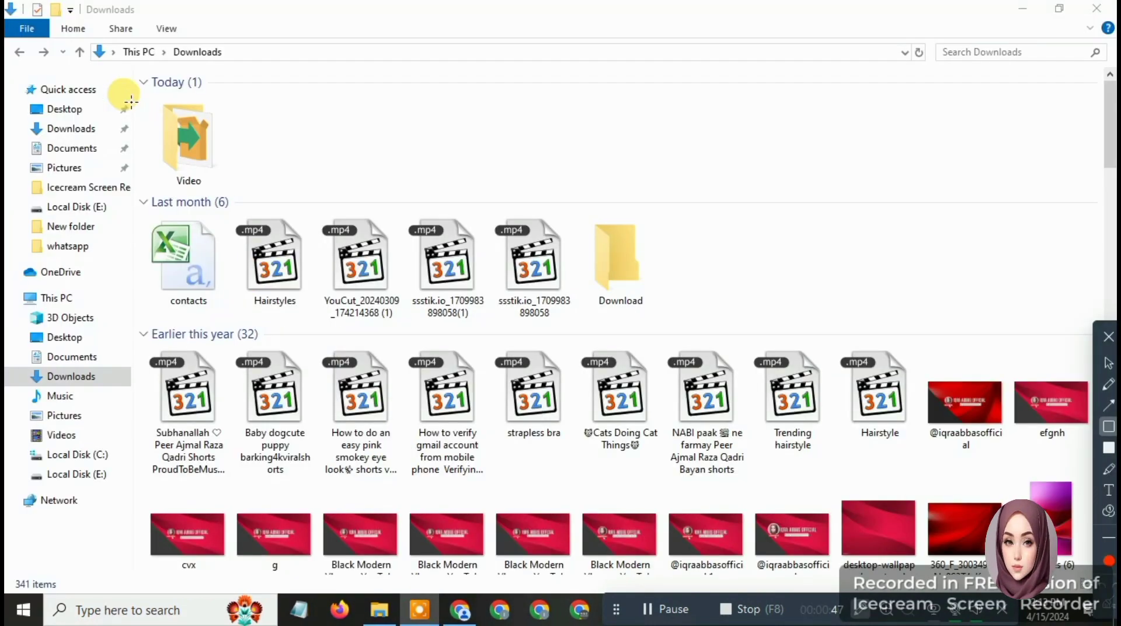
Run the xampp installer from Downloads\Video and approve the User Account Control prompt
mouse_move(137, 94)
left_mouse_down()
mouse_move(212, 147)
mouse_move(235, 188)
left_mouse_up()
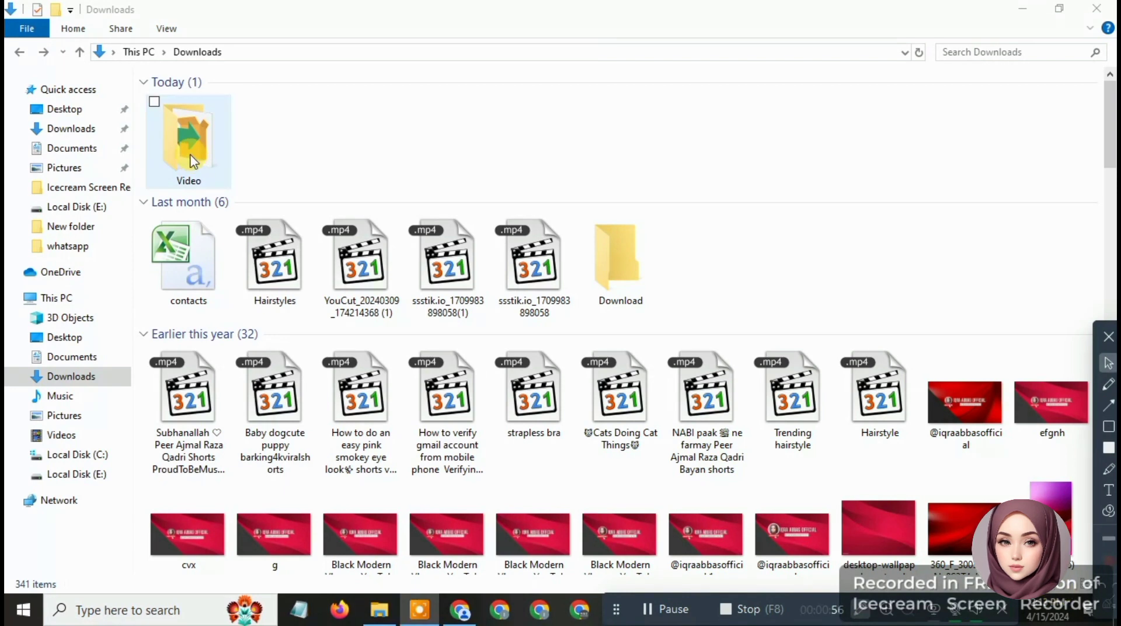
left_click(191, 159)
double_click(191, 158)
double_click(192, 160)
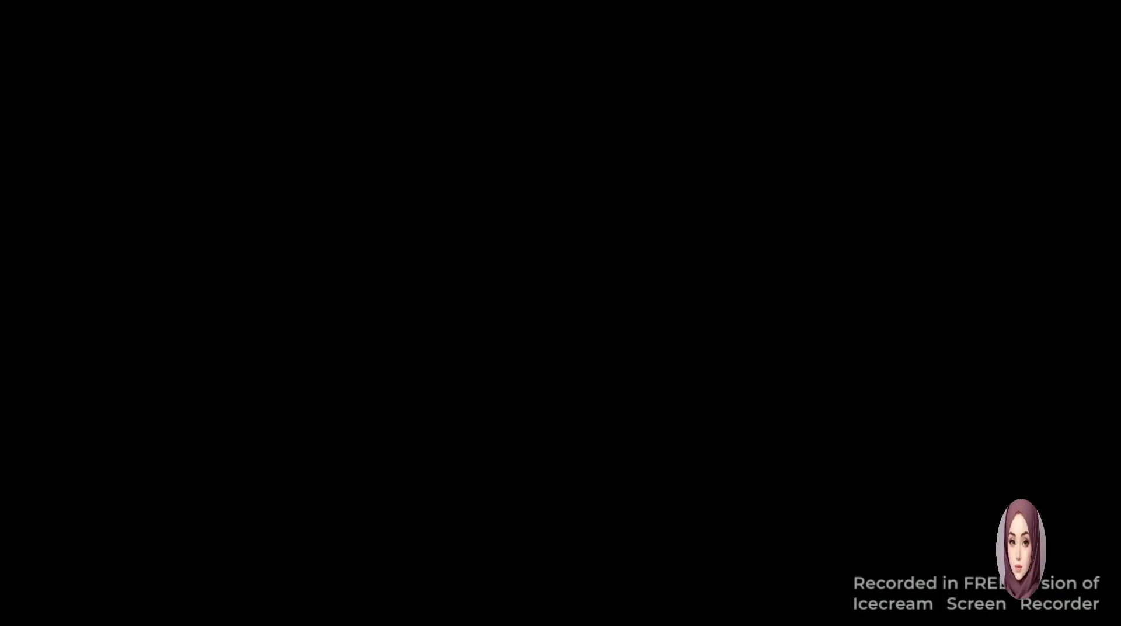
left_click(486, 420)
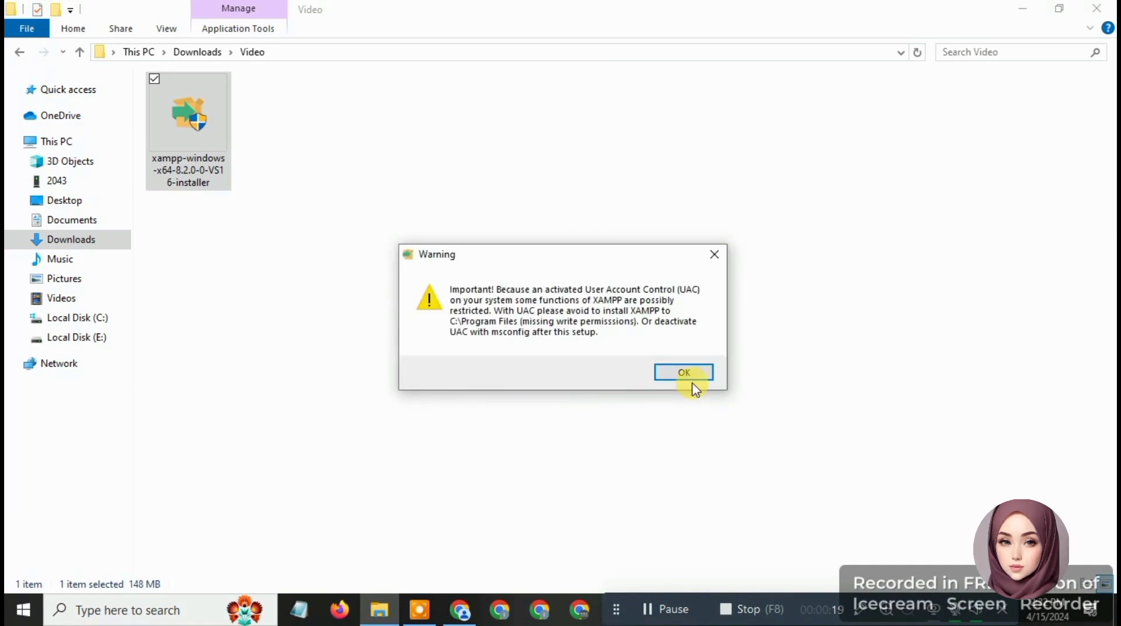
Dismiss the warning and begin installing with default components into C:\xampp
left_click(686, 374)
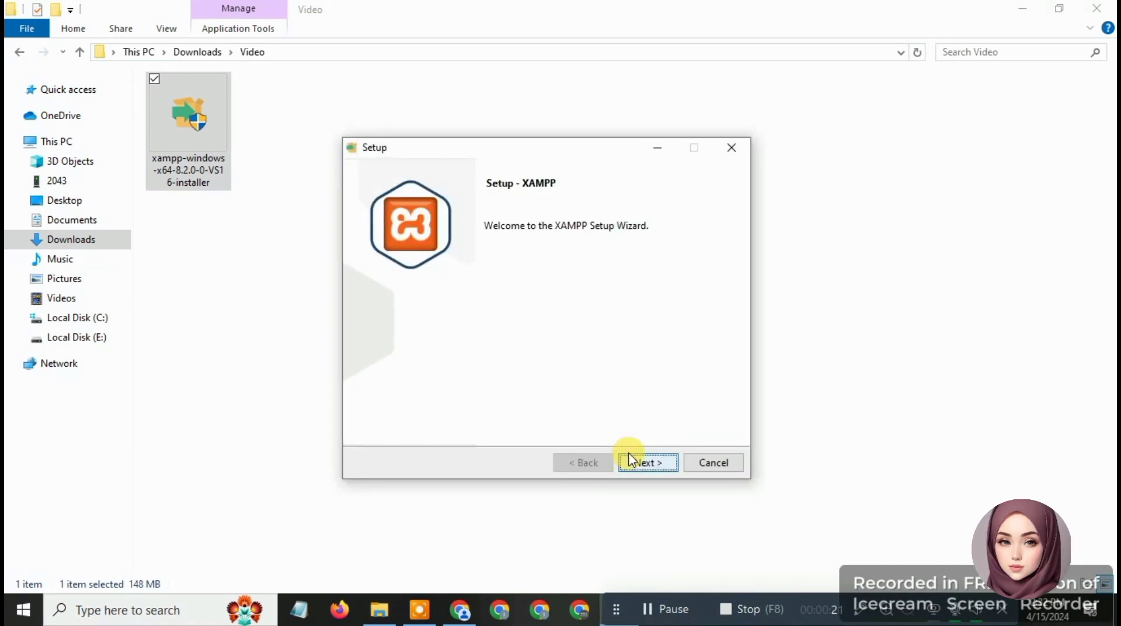
left_click(639, 464)
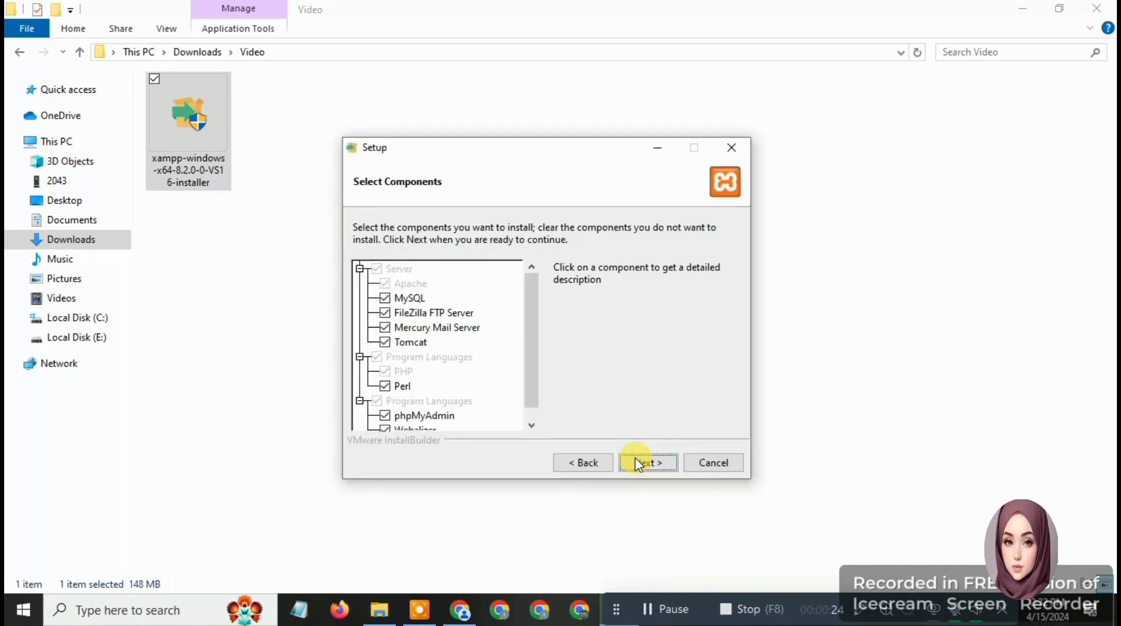
left_click(639, 464)
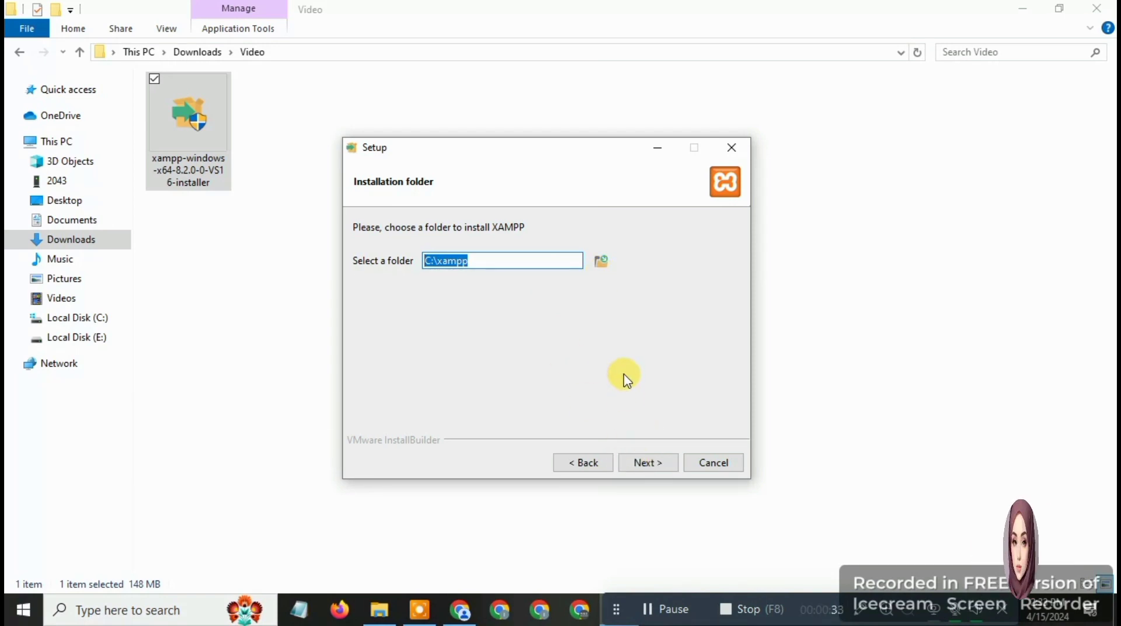
left_click(552, 263)
left_click(641, 464)
left_click(641, 463)
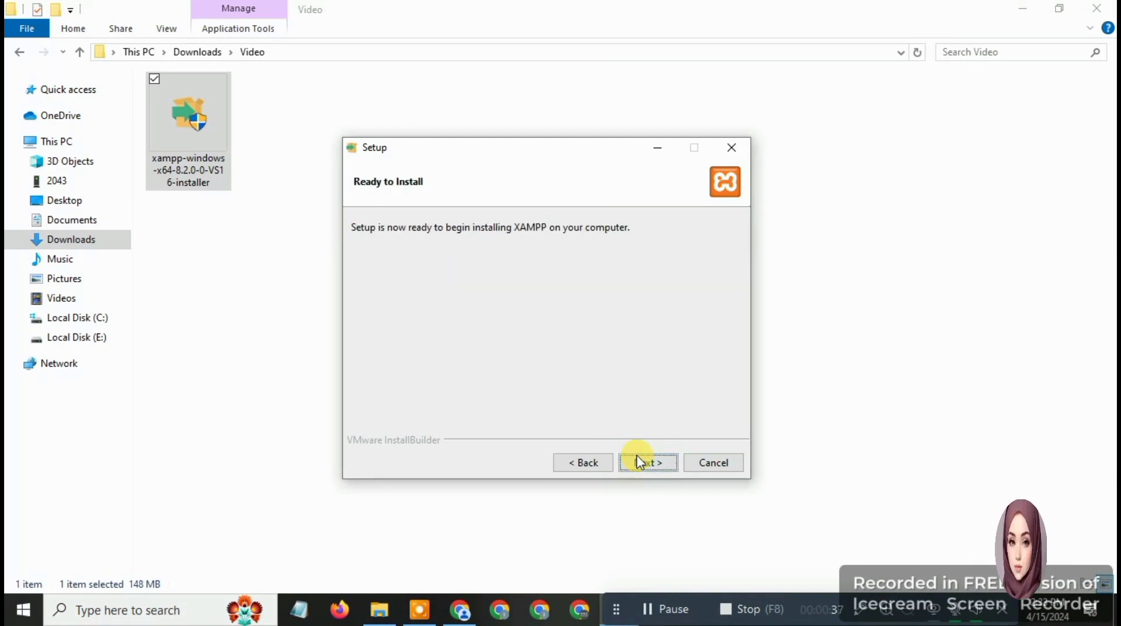
left_click(641, 462)
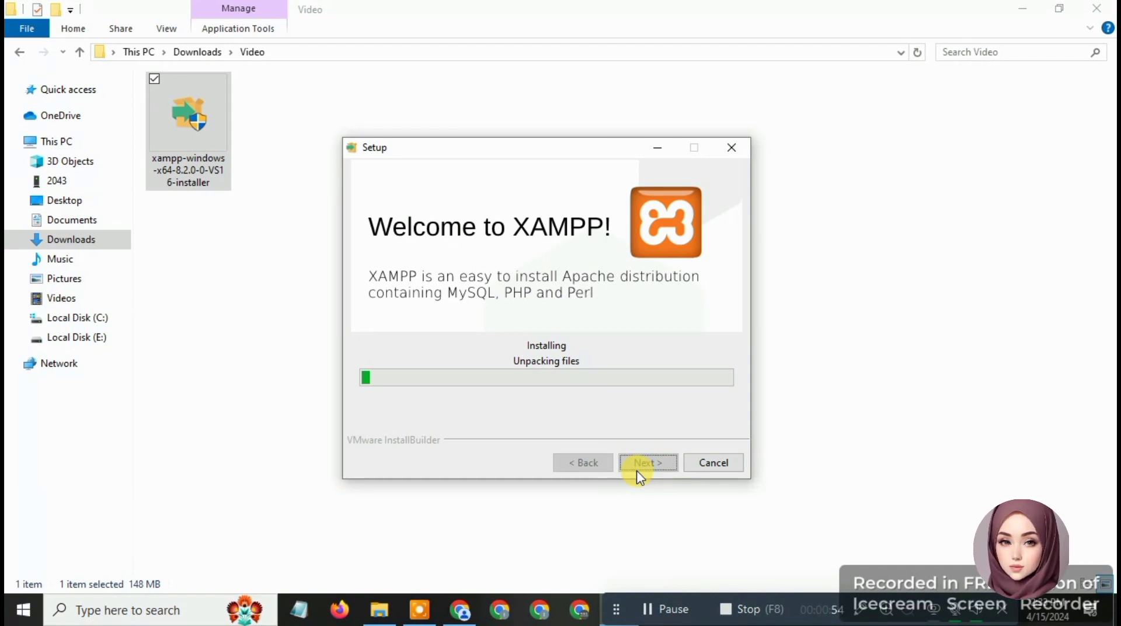
Finish XAMPP setup so the Control Panel launches
left_click(670, 609)
left_click(672, 611)
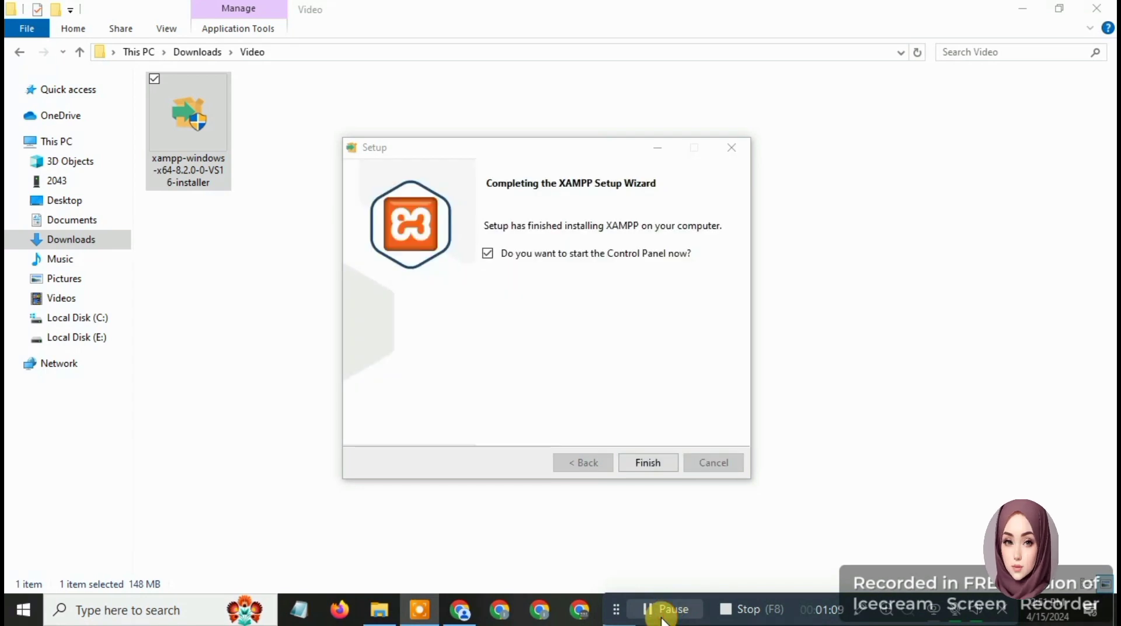
left_click(665, 464)
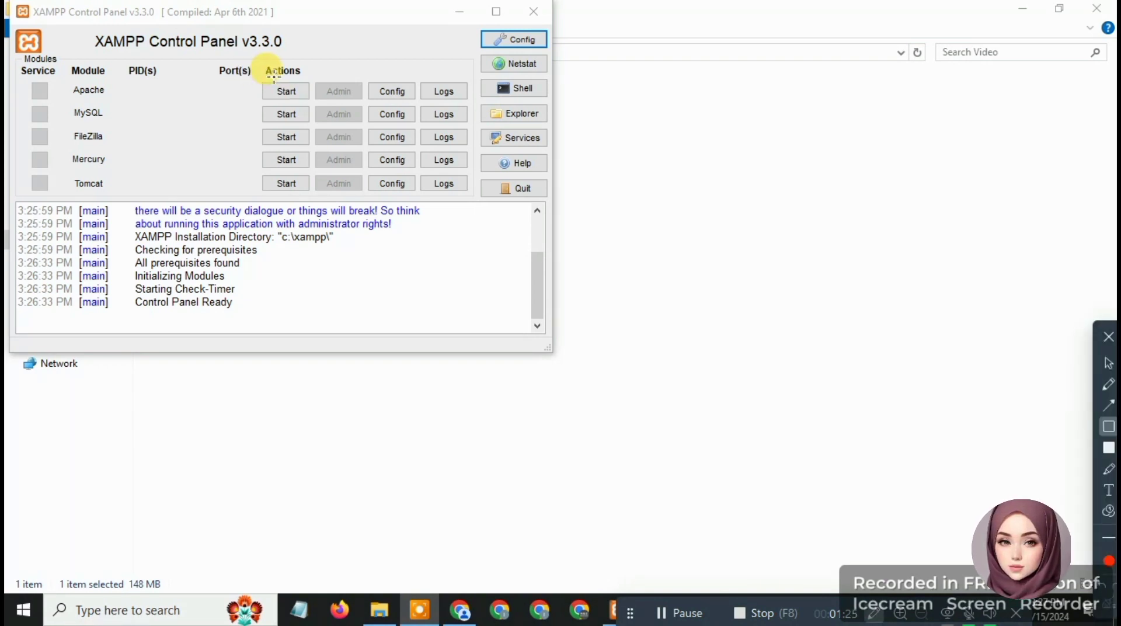
Start the Apache and MySQL modules in the XAMPP Control Panel
mouse_move(257, 79)
left_mouse_down()
mouse_move(314, 101)
mouse_move(295, 115)
mouse_move(316, 125)
left_mouse_up()
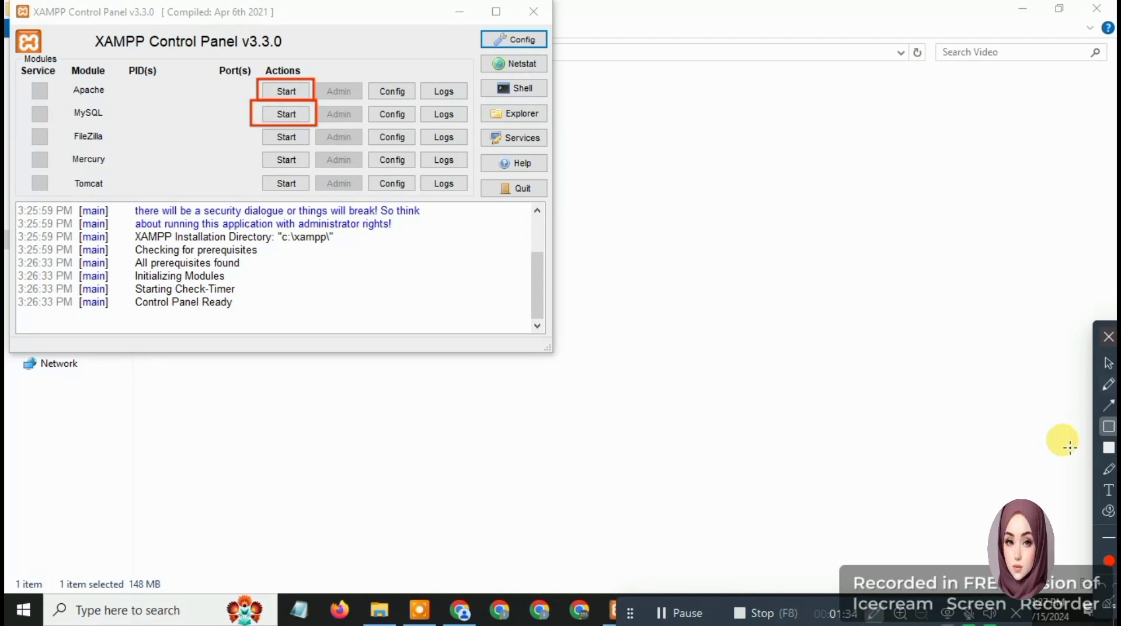
left_click(1109, 362)
left_click(285, 92)
left_click(287, 114)
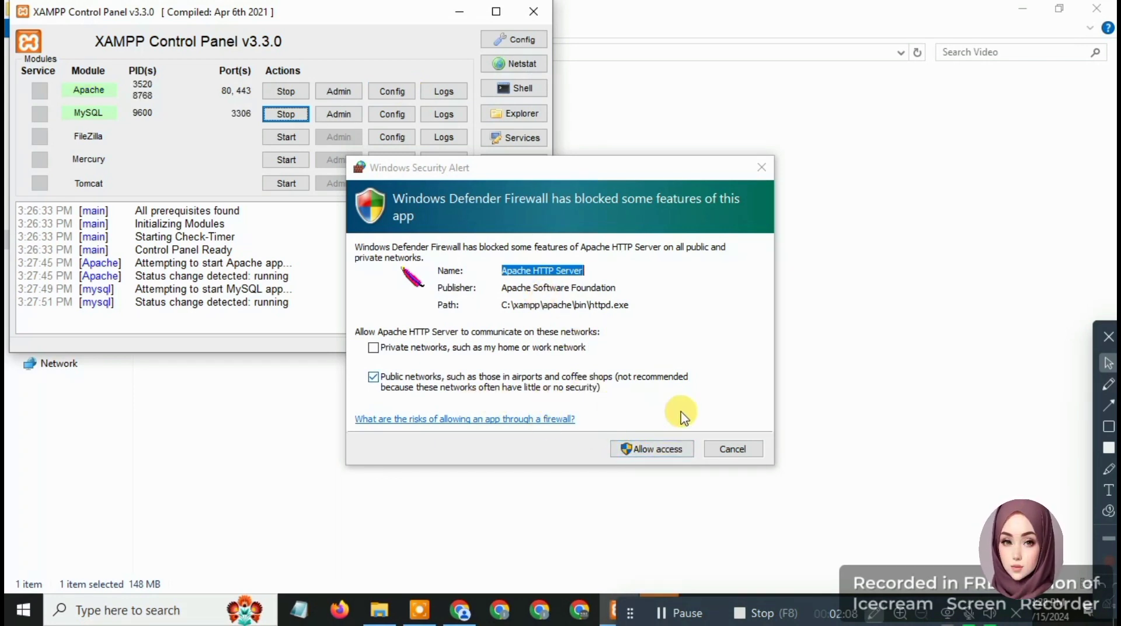
Allow Apache through the firewall on private networks only, then minimise the Control Panel
left_click(374, 377)
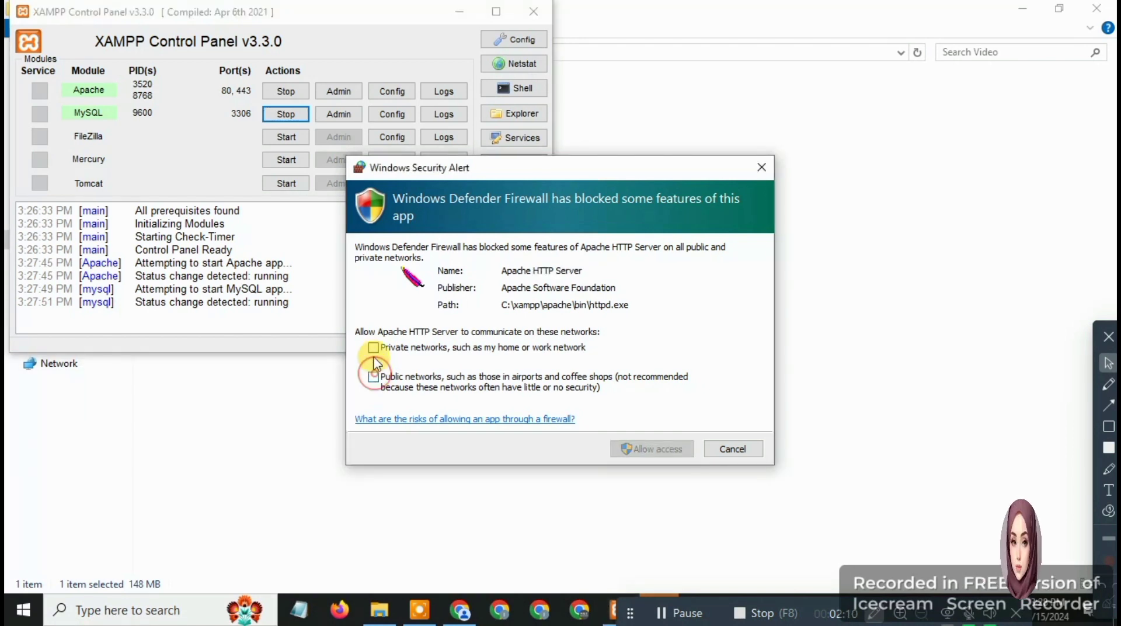
left_click(373, 348)
left_click(633, 444)
left_click(641, 449)
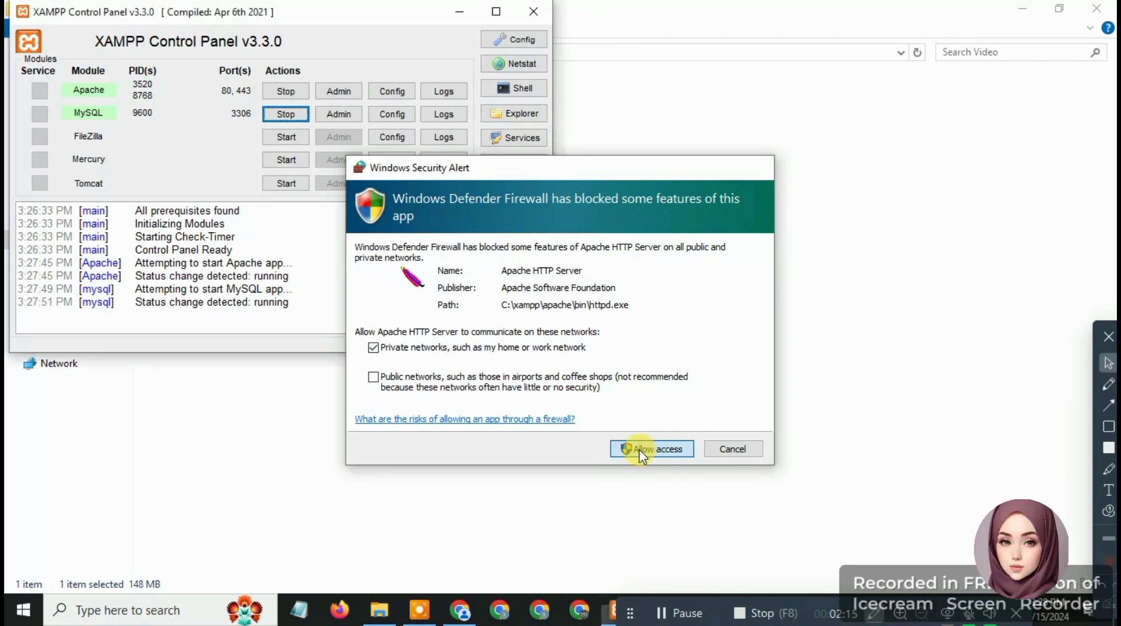
left_click(641, 450)
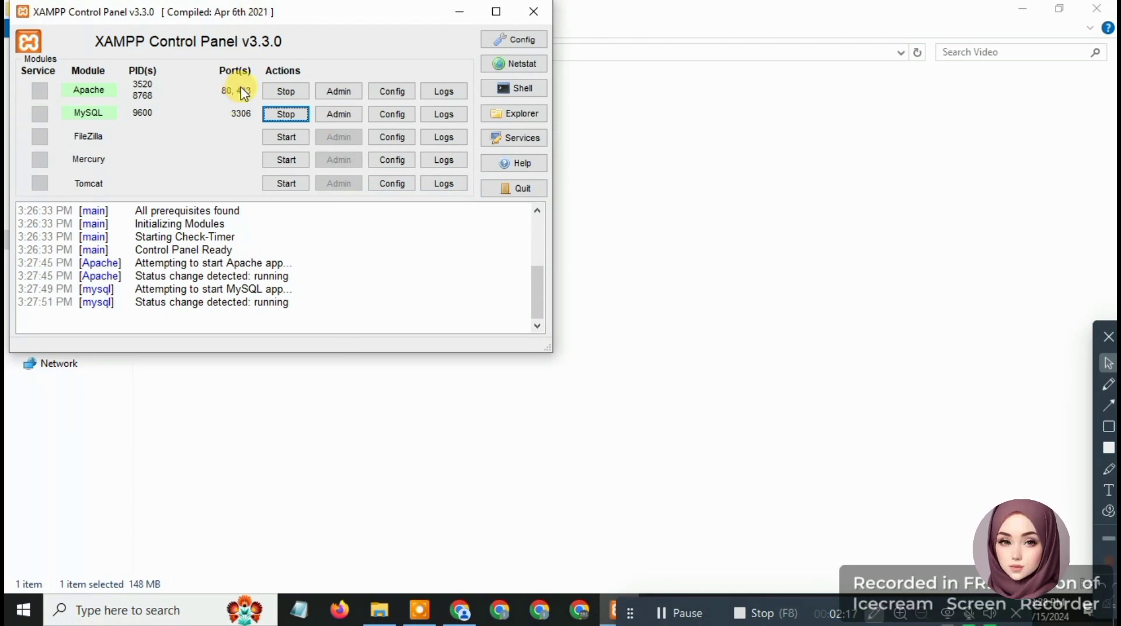
left_click(455, 14)
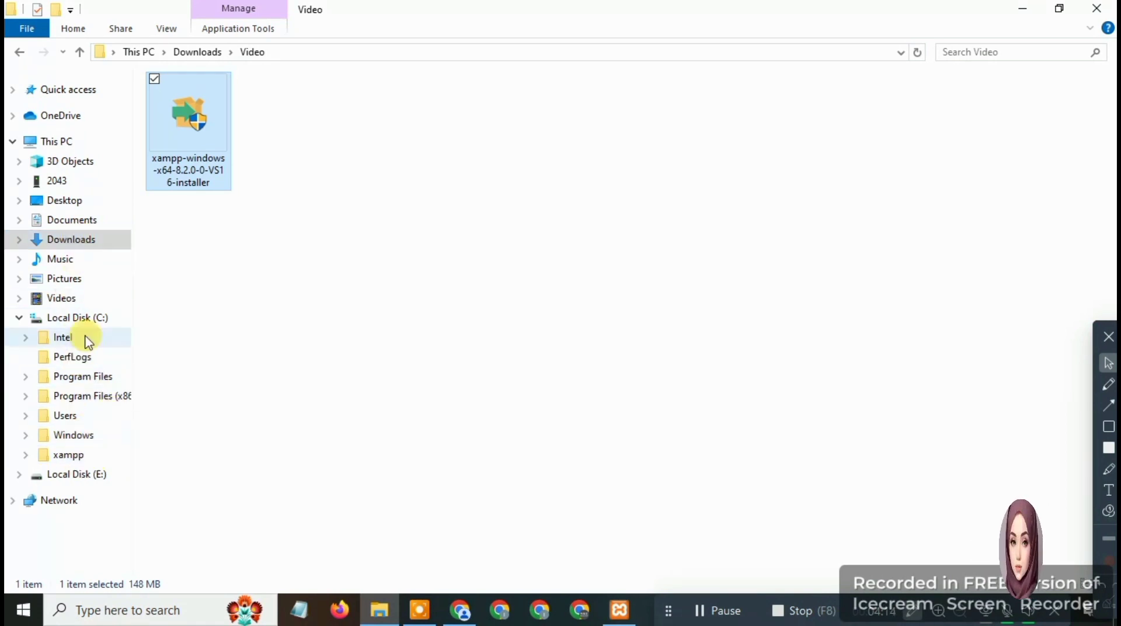
Show the xampp folder under Local Disk (C:), then open a new Chrome tab
left_click_drag(14, 419, 63, 438)
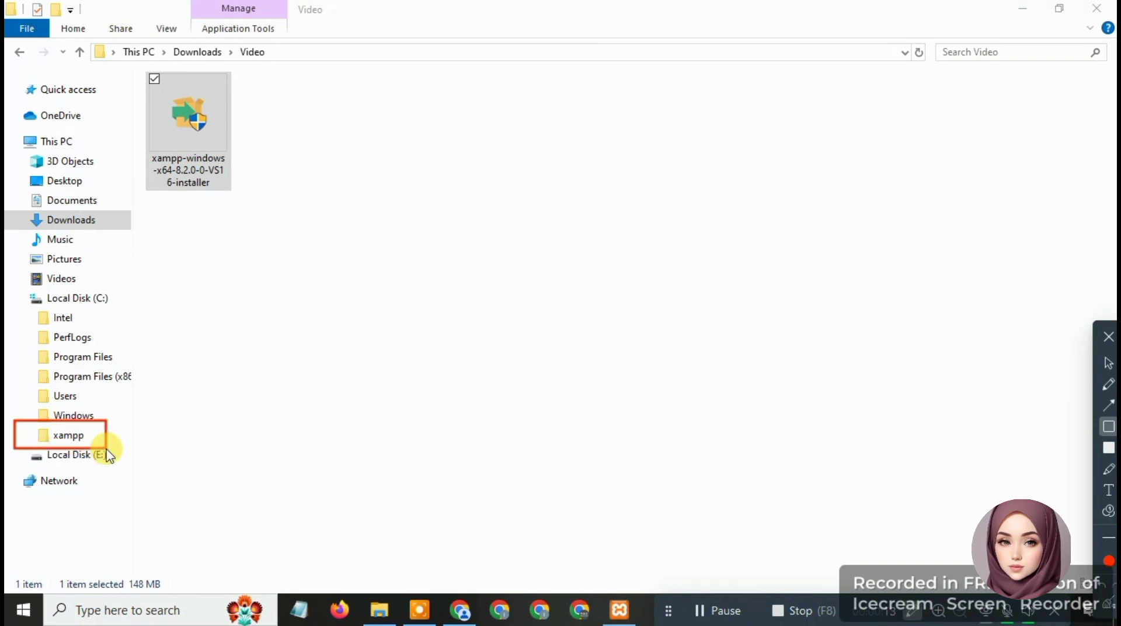
left_click(1108, 367)
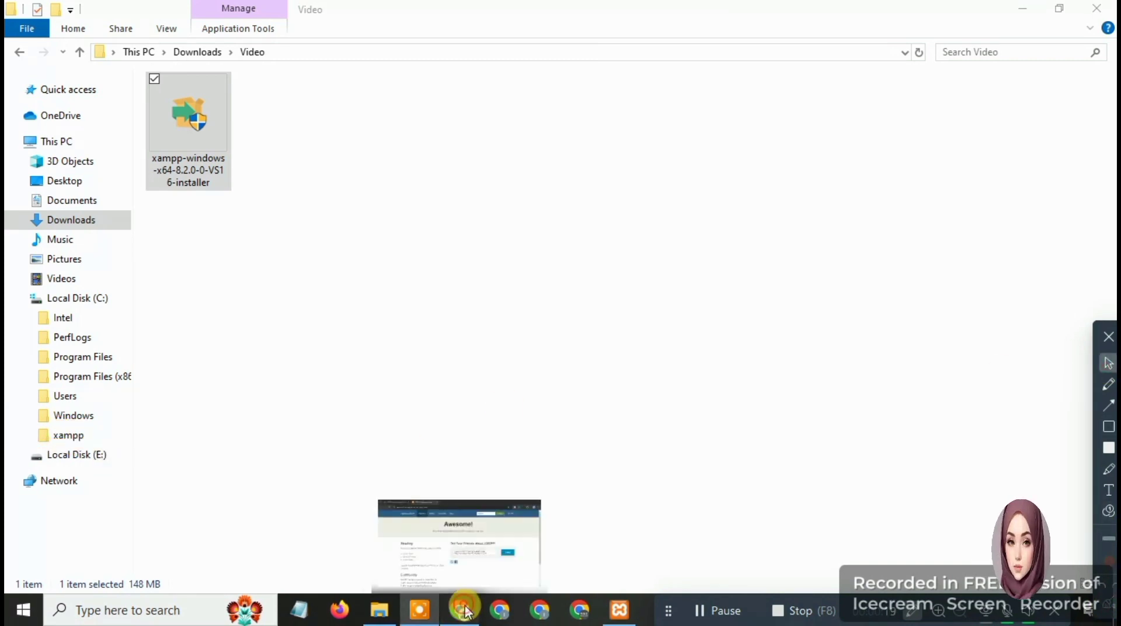
left_click(461, 609)
left_click(436, 13)
left_click(369, 47)
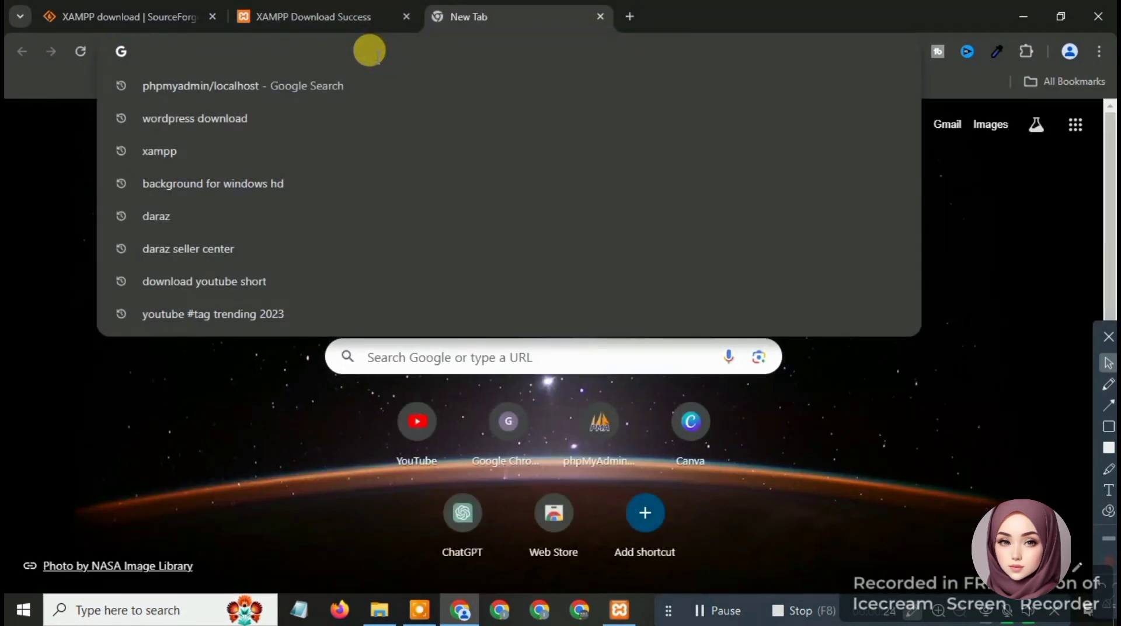
Search 'wordpress download' and download wordpress-6.5.2.zip (25.0 MB) from WordPress.org
type("wordpress downloa")
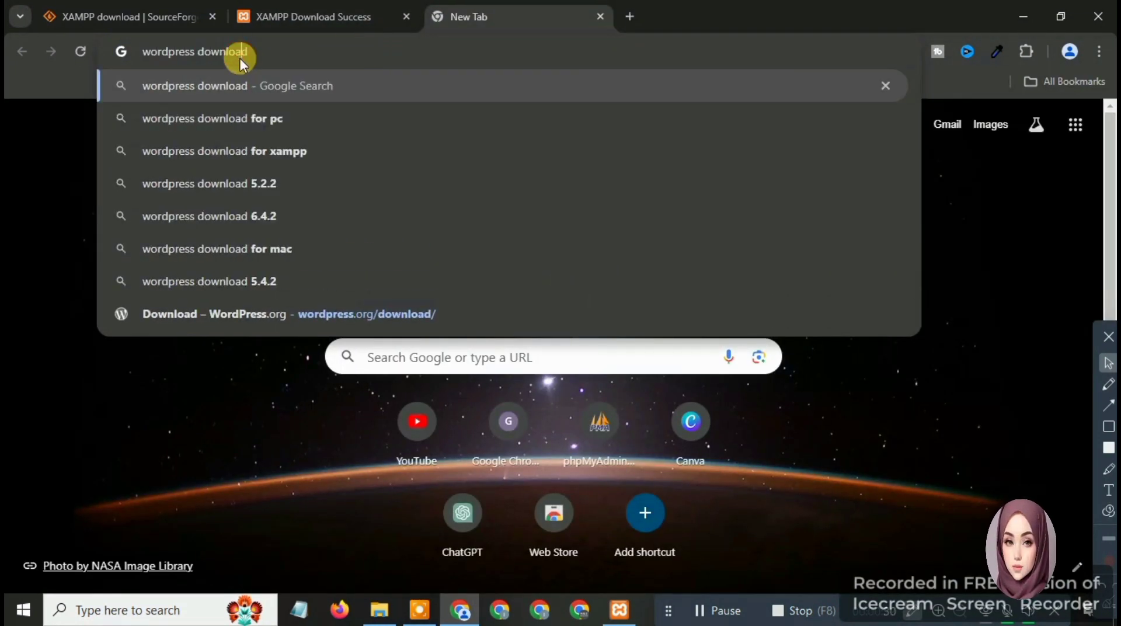
type("d")
key("Return")
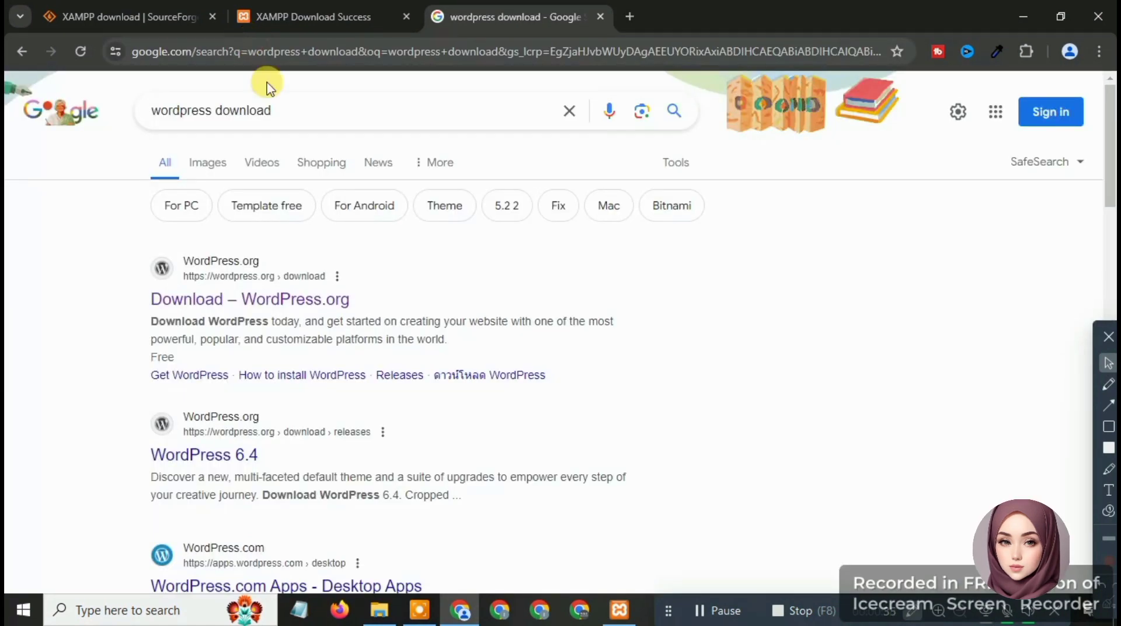
left_click(304, 299)
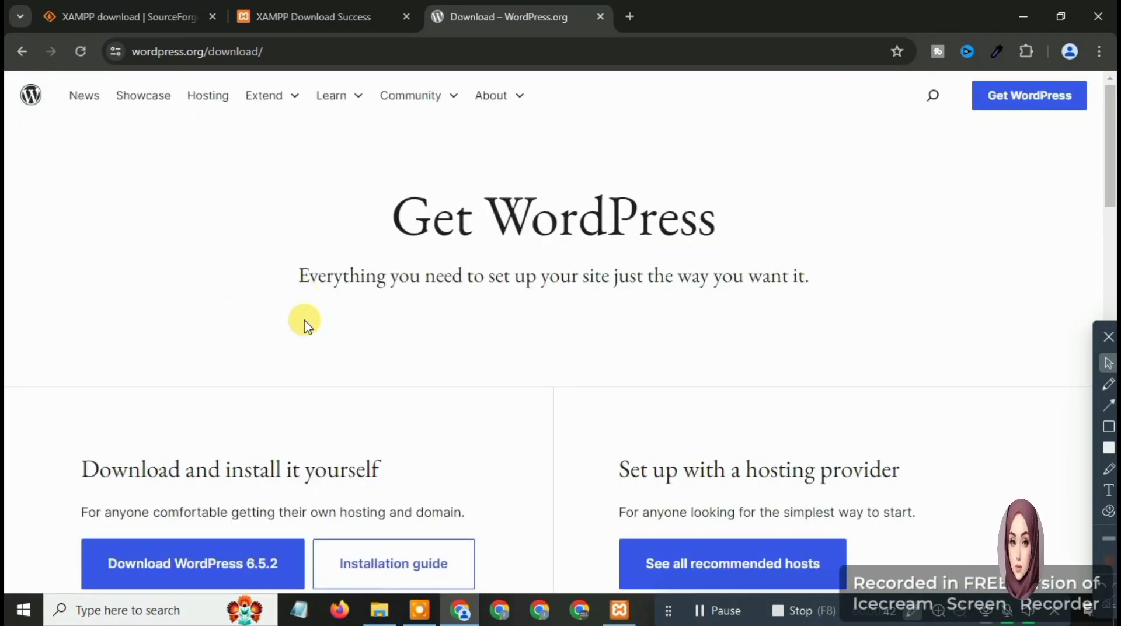
scroll(304, 322, "down", 3)
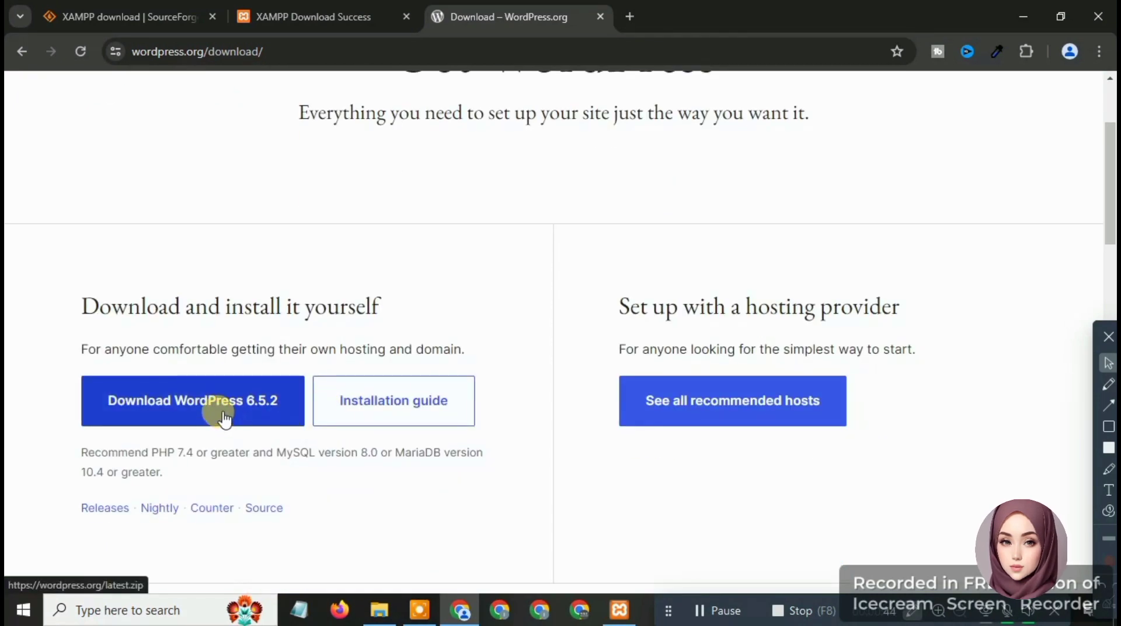
left_click(224, 416)
left_click(747, 149)
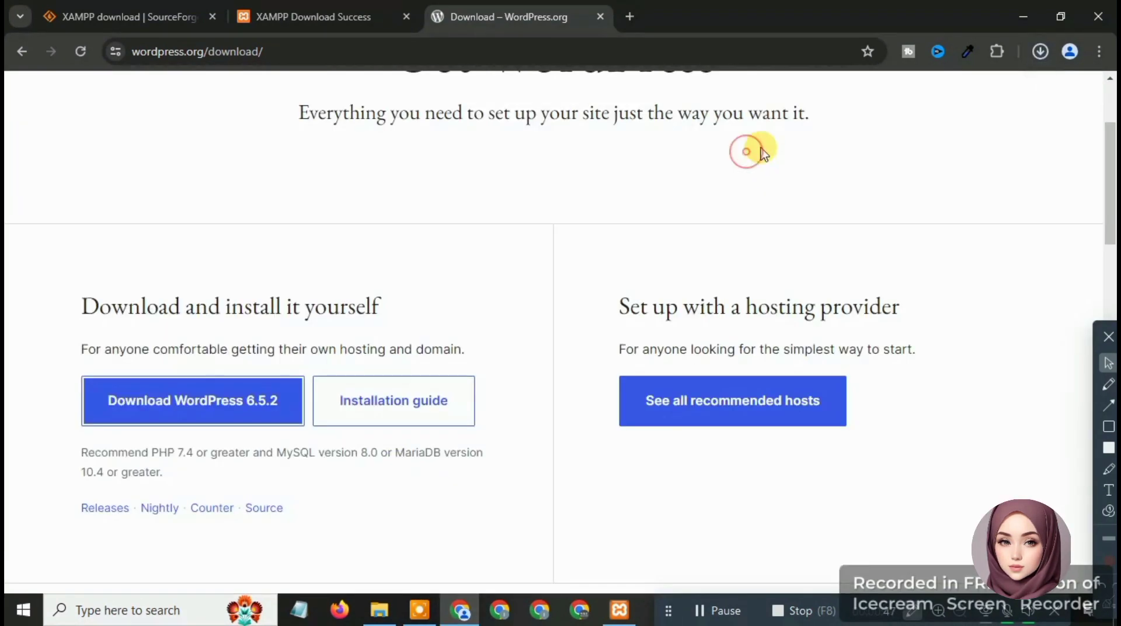
left_click(1040, 52)
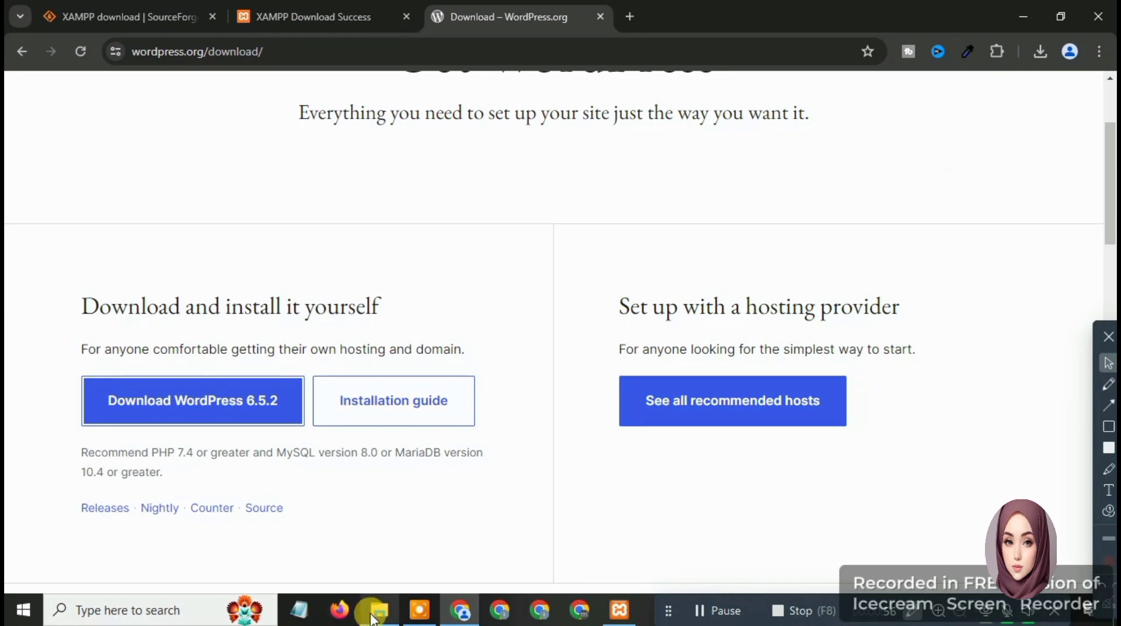
left_click(1042, 58)
left_click(1042, 57)
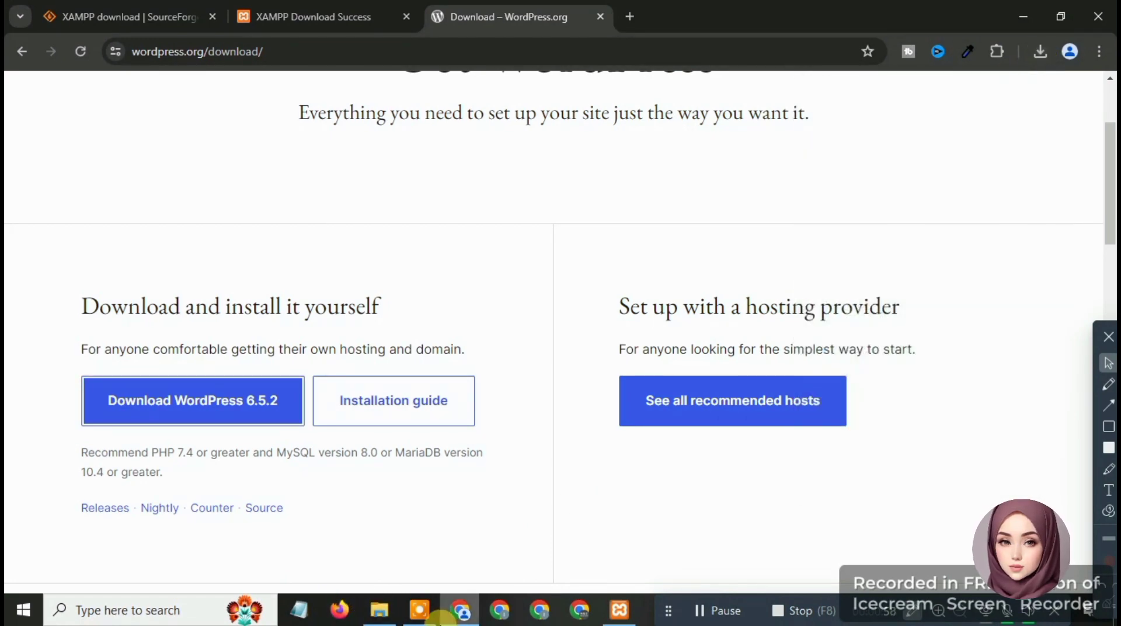
Copy the wordpress-6.5.2 zip from the Downloads folder
left_click(380, 610)
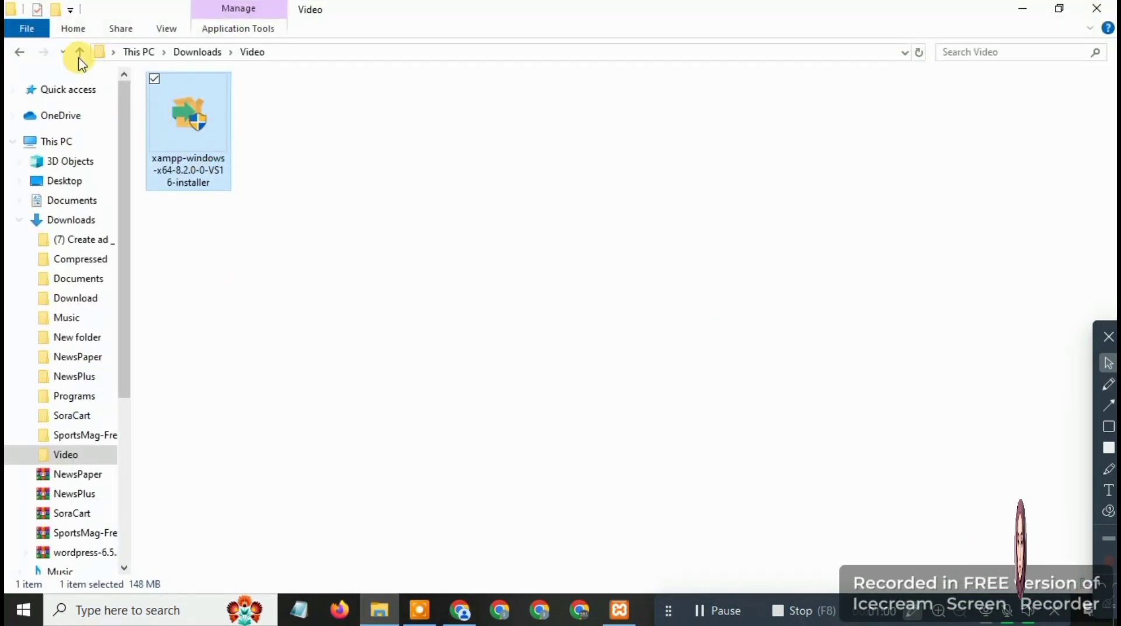
left_click(17, 56)
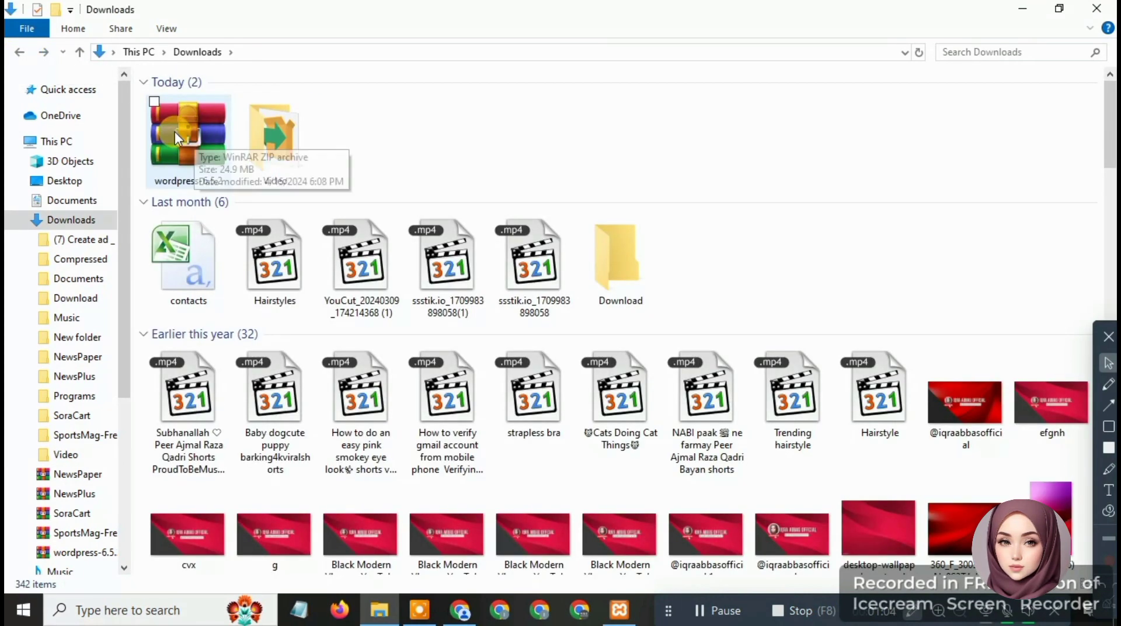
right_click(174, 131)
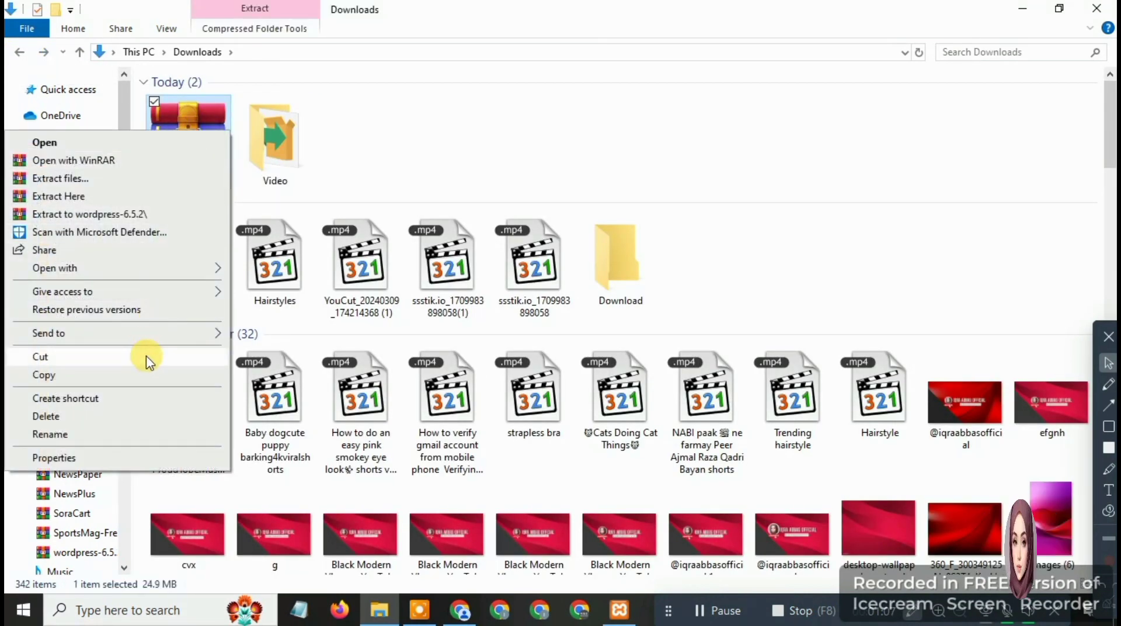
left_click(150, 375)
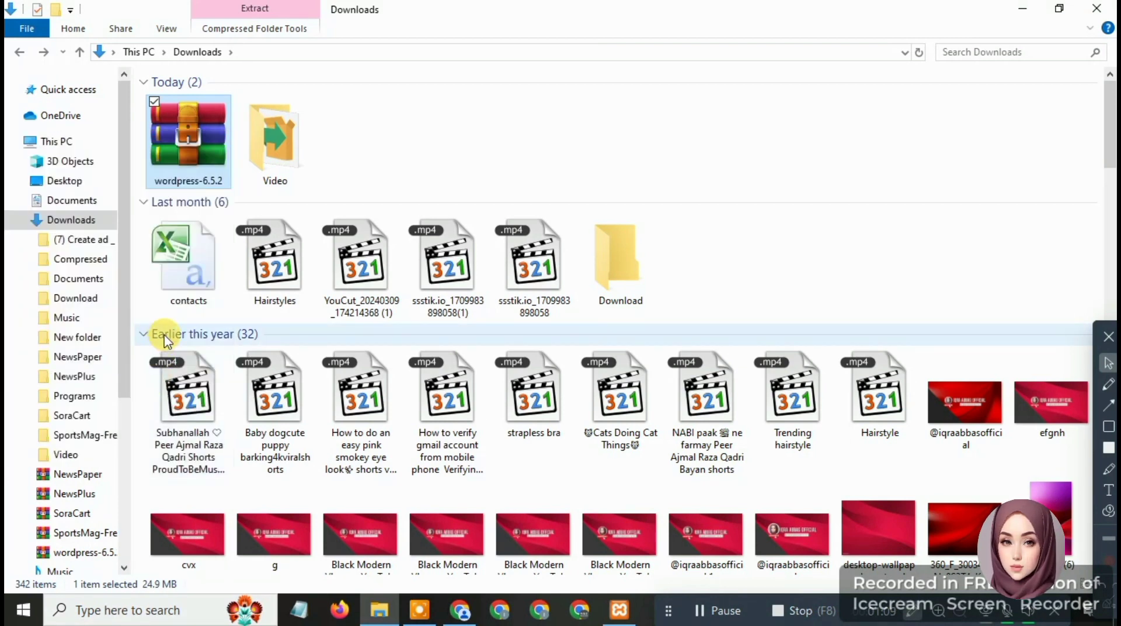
Paste the wordpress-6.5.2 archive into C:\xampp\htdocs
left_click(17, 220)
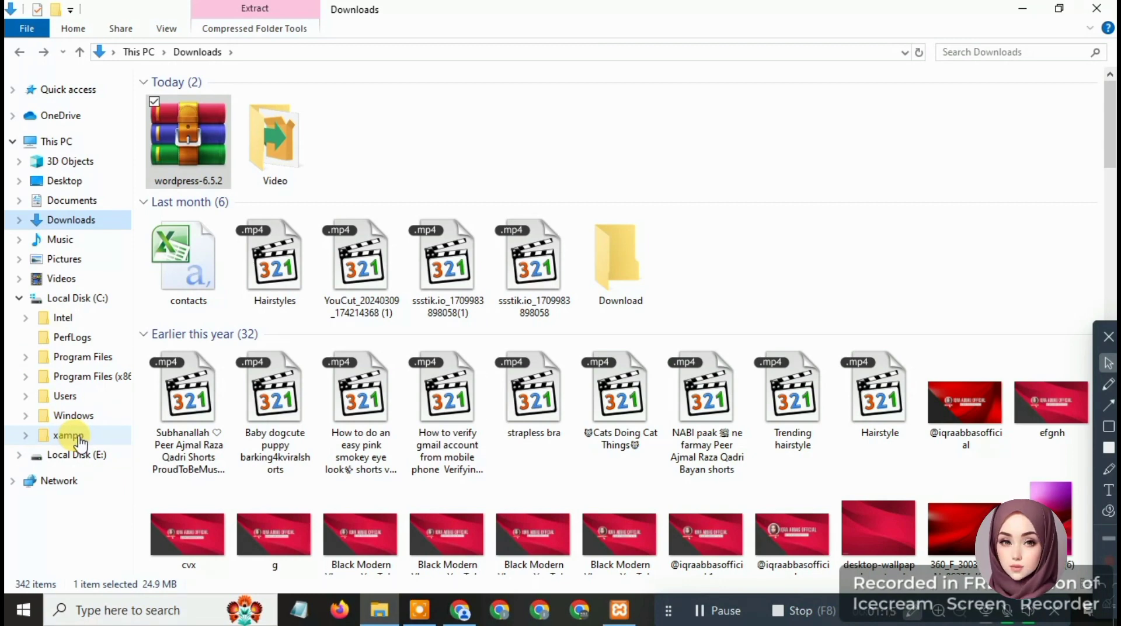
left_click(68, 435)
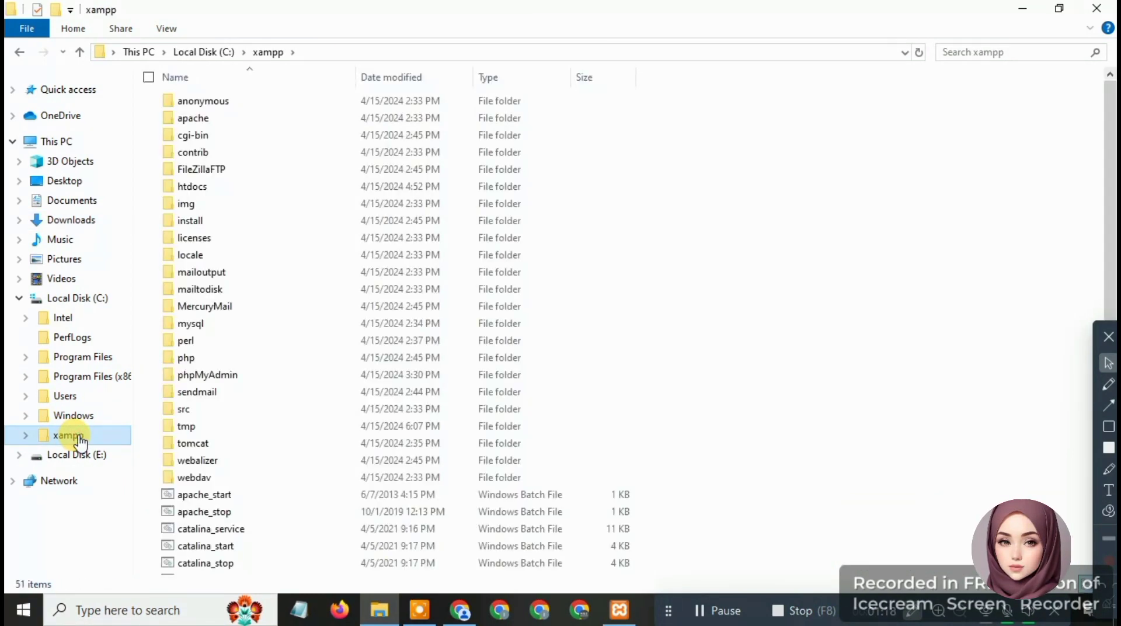
double_click(193, 187)
key("alt+Left")
mouse_move(144, 169)
left_mouse_down()
mouse_move(200, 173)
mouse_move(231, 200)
left_mouse_up()
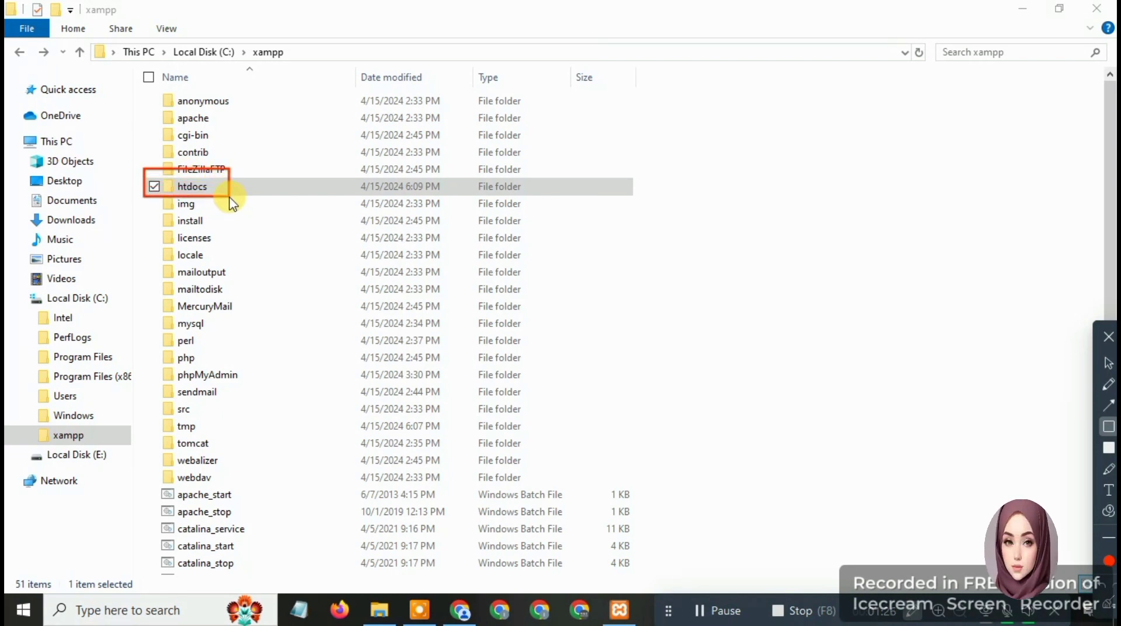
key("Escape")
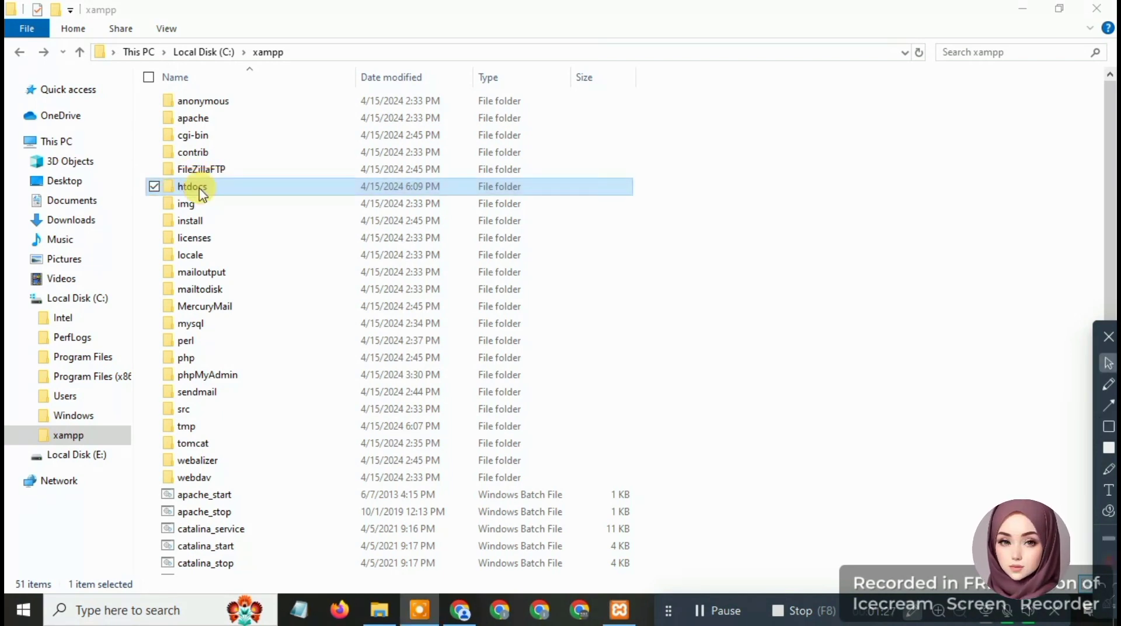
double_click(199, 187)
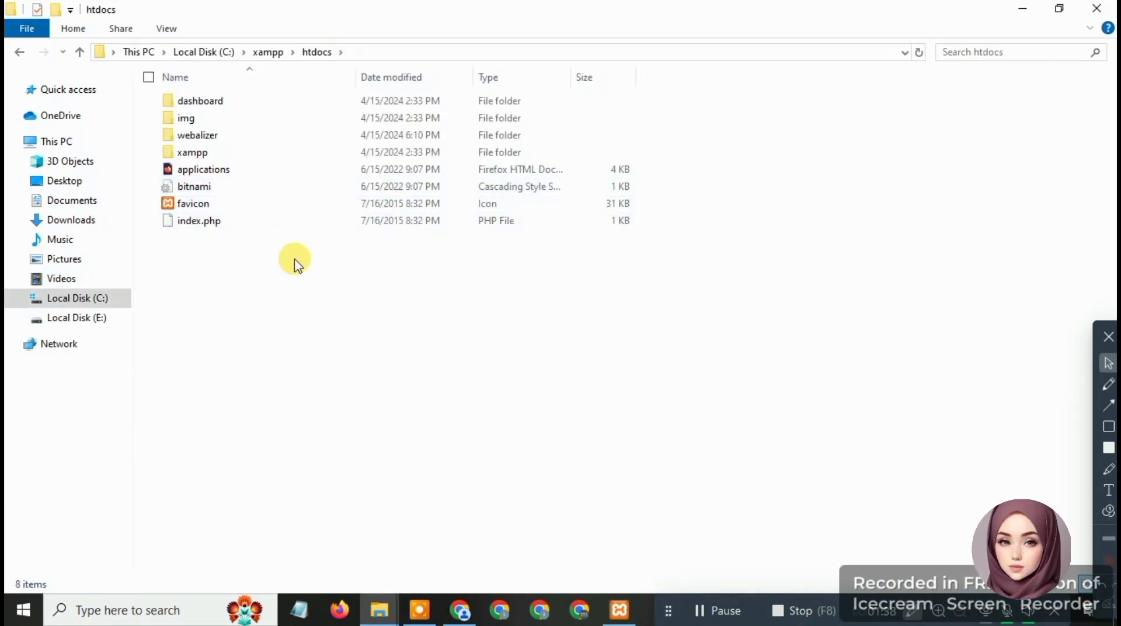
right_click(295, 258)
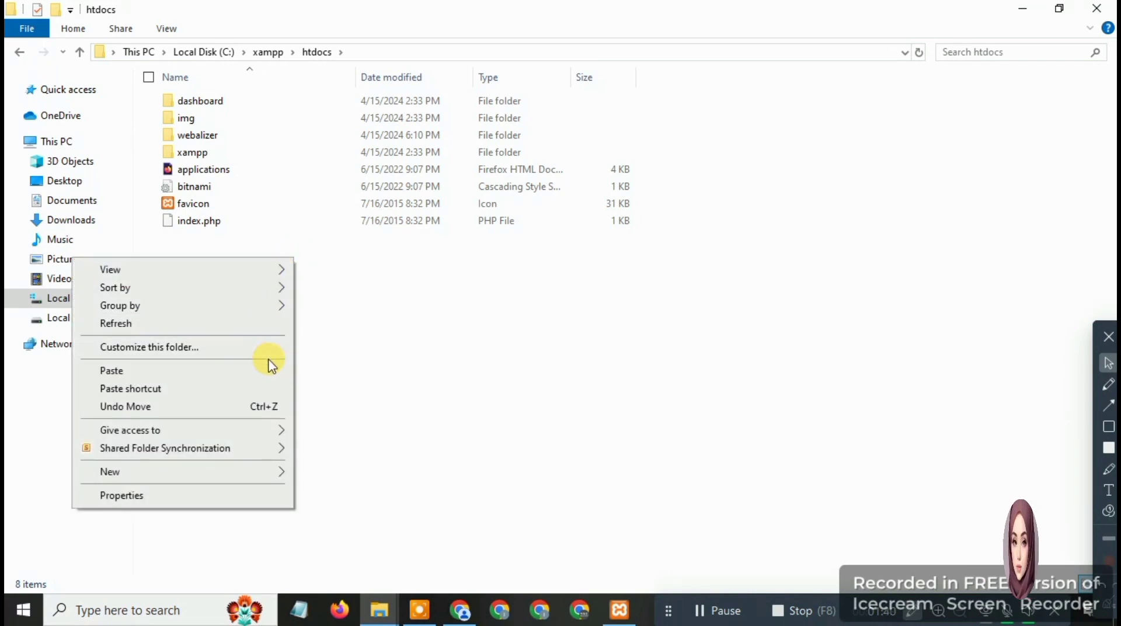
left_click(254, 371)
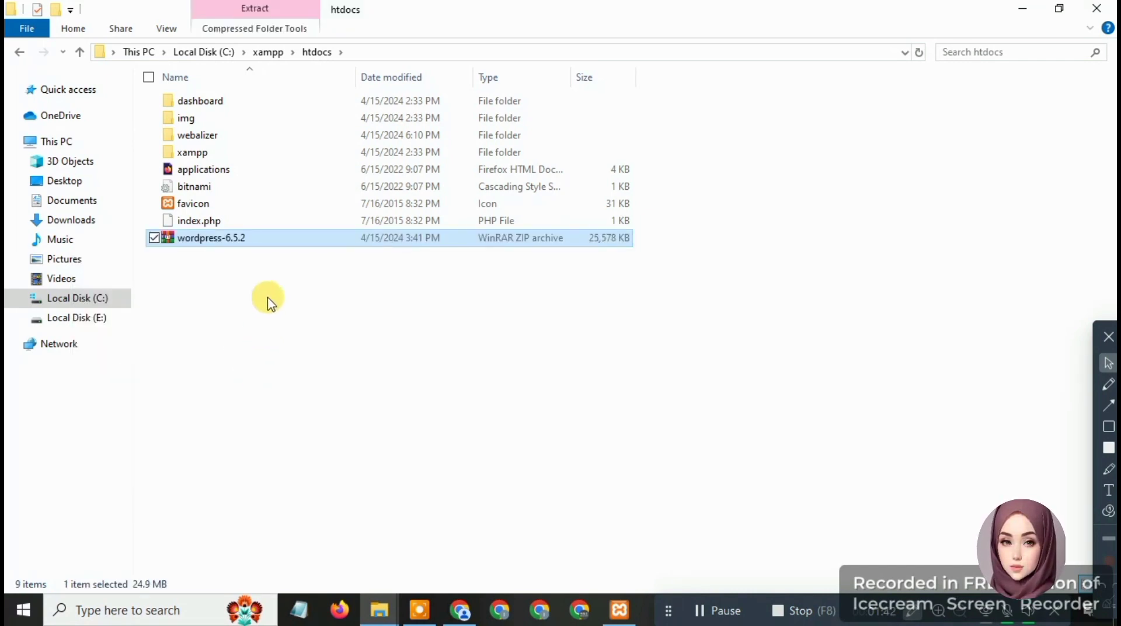
left_click(292, 279)
Extract the wordpress-6.5.2 zip with WinRAR into C:\xampp\htdocs\wordpress-6.5.2
left_click(273, 239)
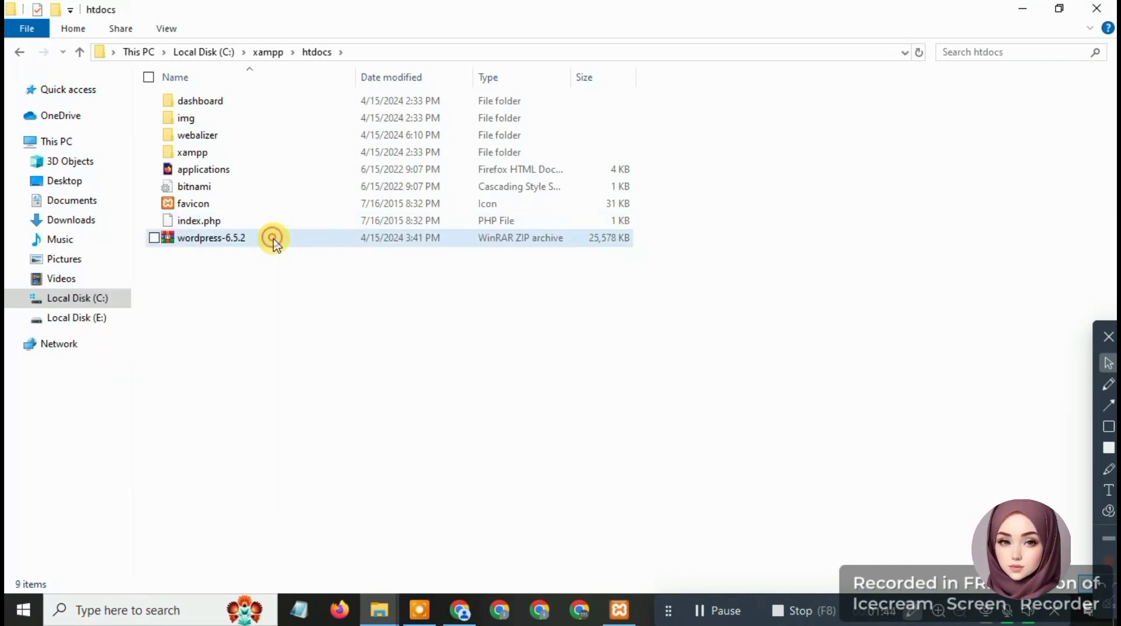
right_click(274, 244)
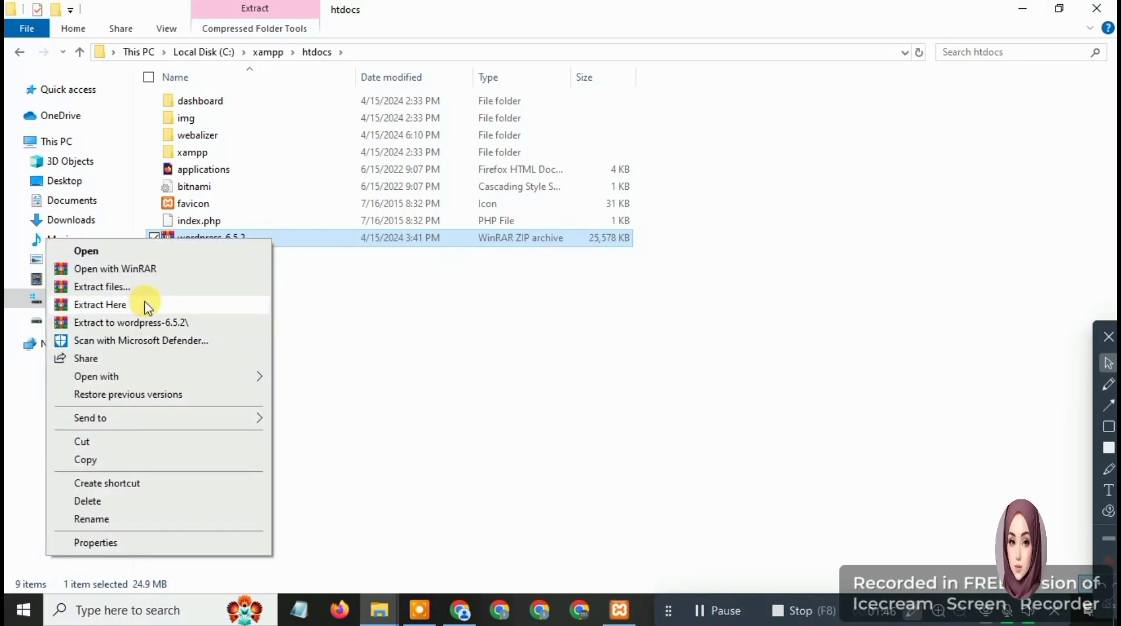
left_click(94, 287)
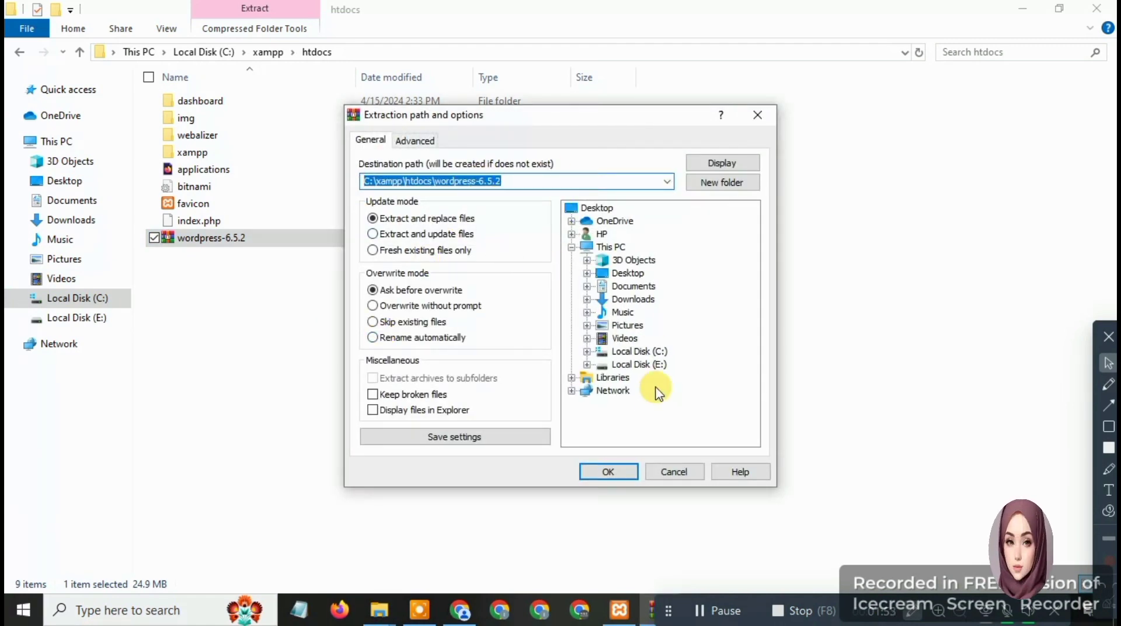
left_click(610, 472)
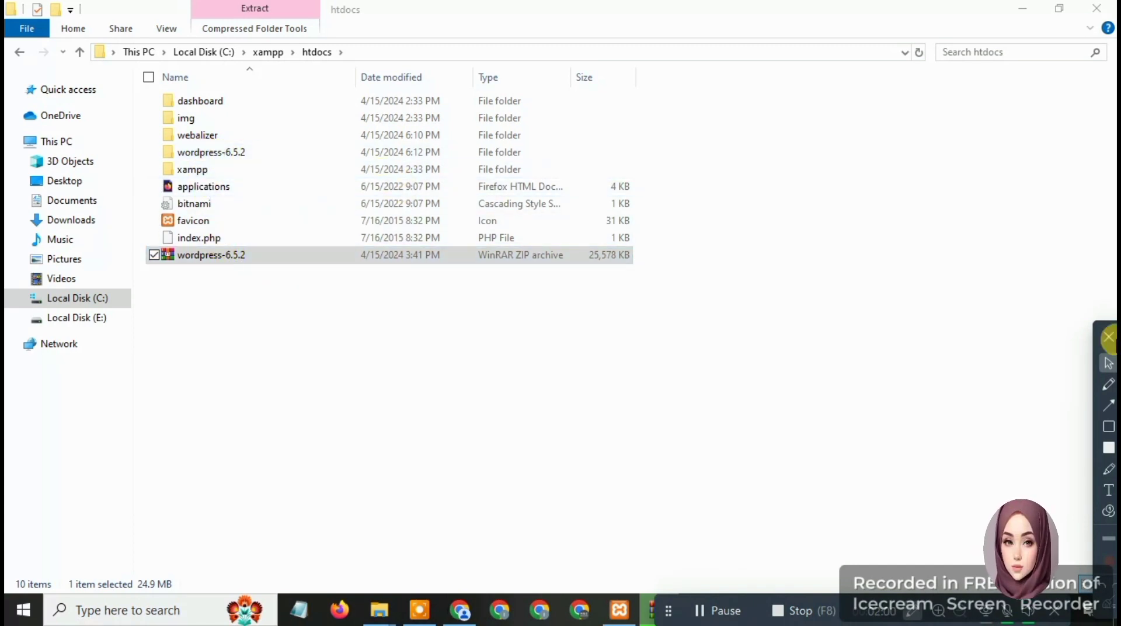
left_click(1109, 426)
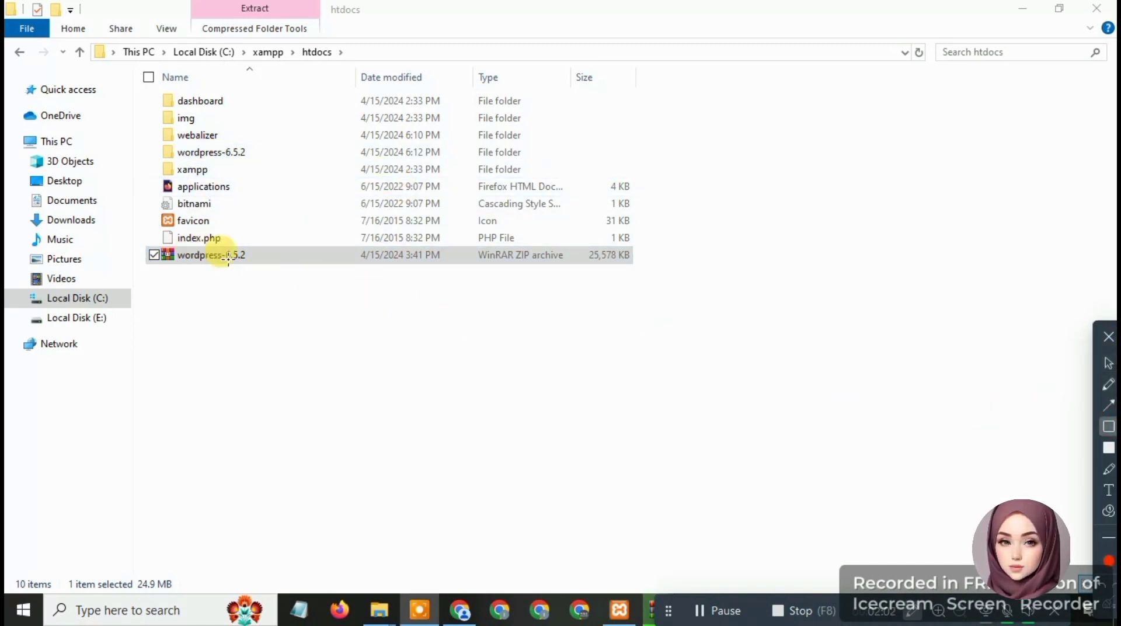
left_click_drag(259, 250, 147, 261)
mouse_move(253, 145)
left_mouse_down()
mouse_move(225, 160)
mouse_move(159, 163)
left_mouse_up()
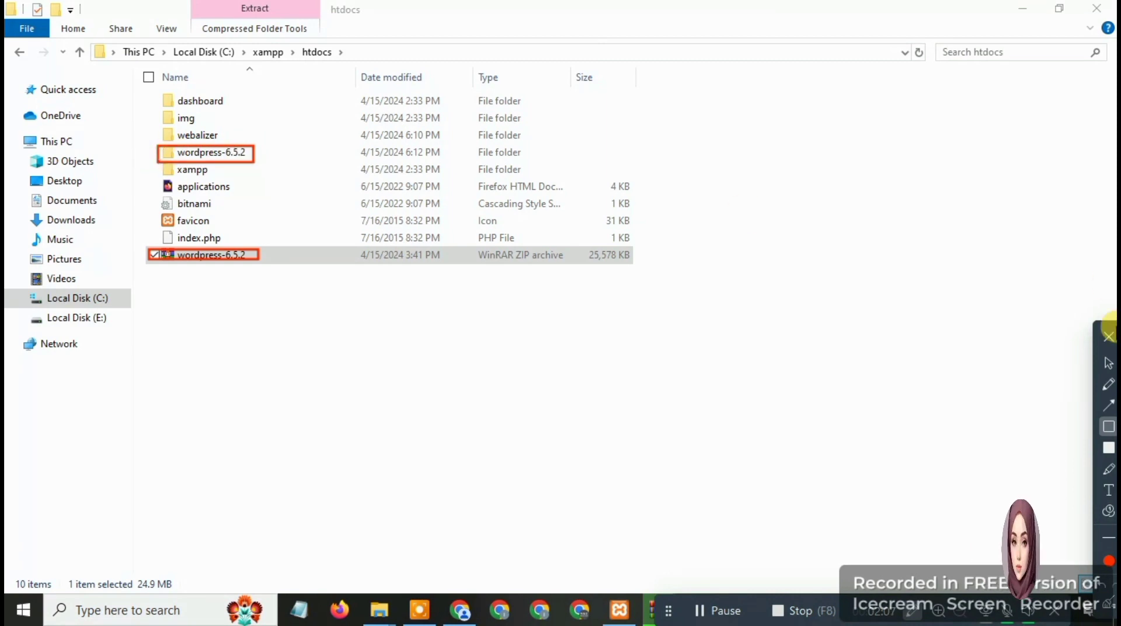
left_click(1107, 364)
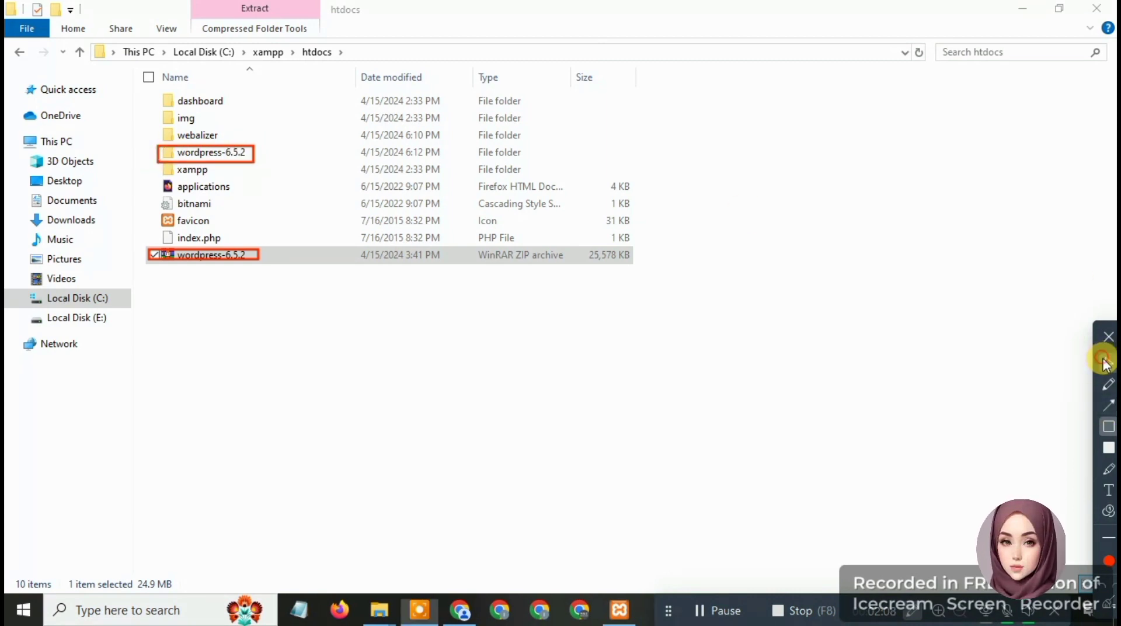
left_click(236, 153)
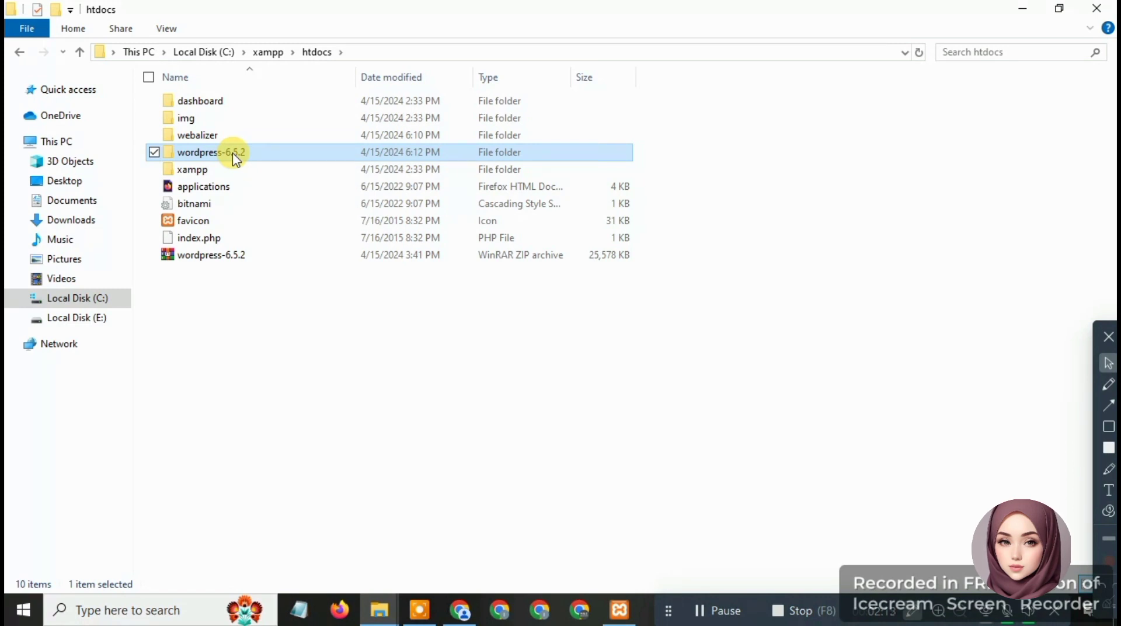
Rename the wordpress-6.5.2 folder to 1stweb, copying the new name for later use
right_click(236, 159)
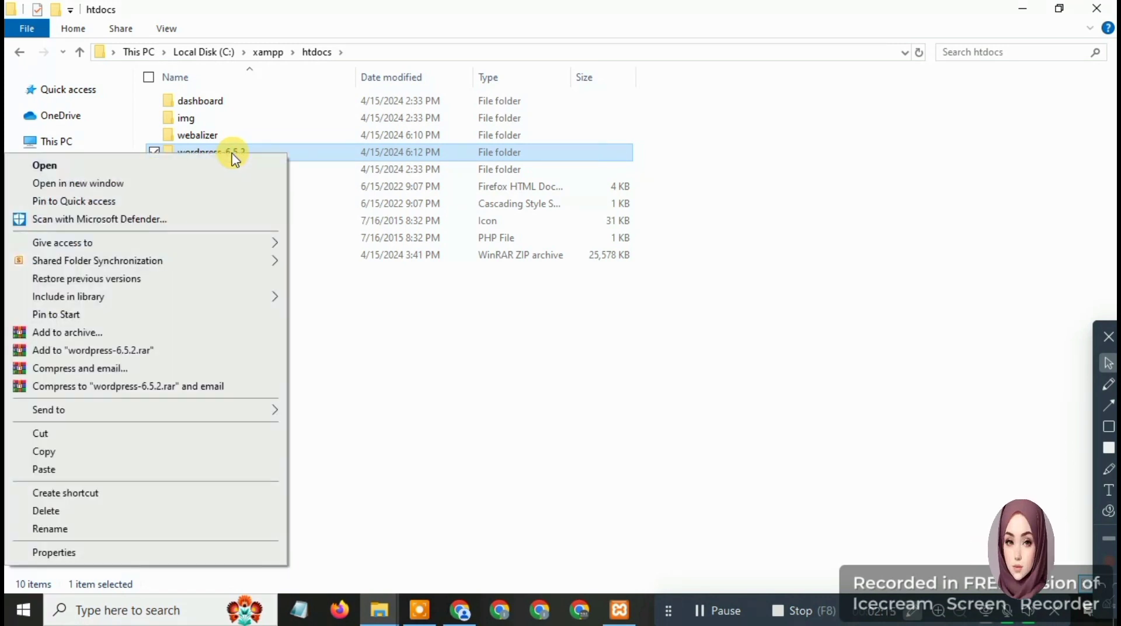
left_click(199, 528)
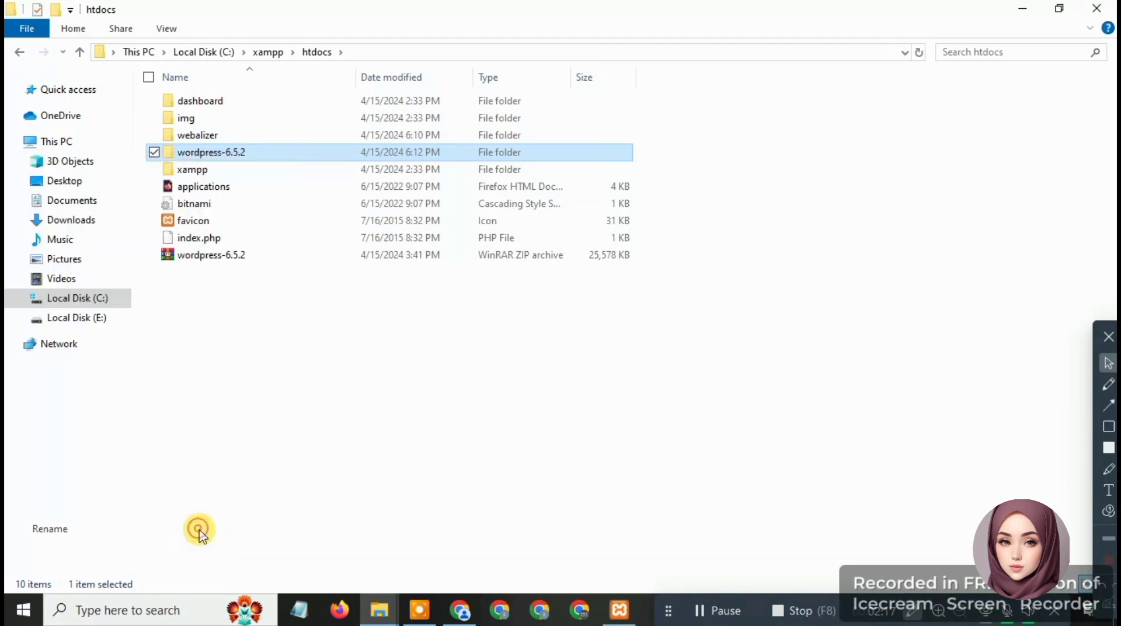
type("1stweb")
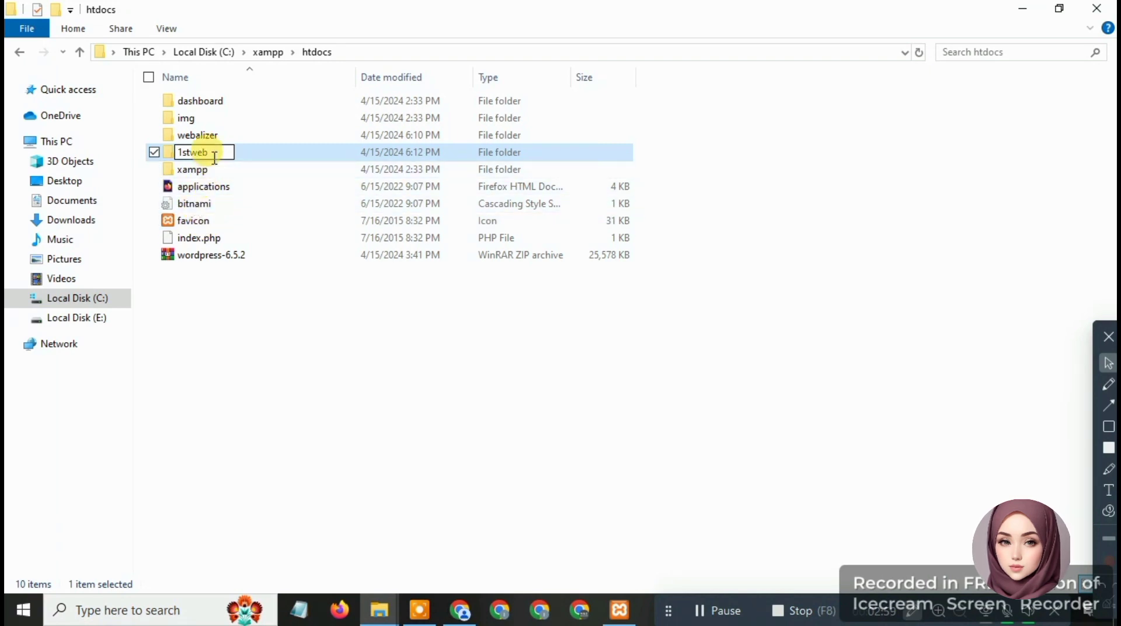
left_click_drag(212, 152, 189, 153)
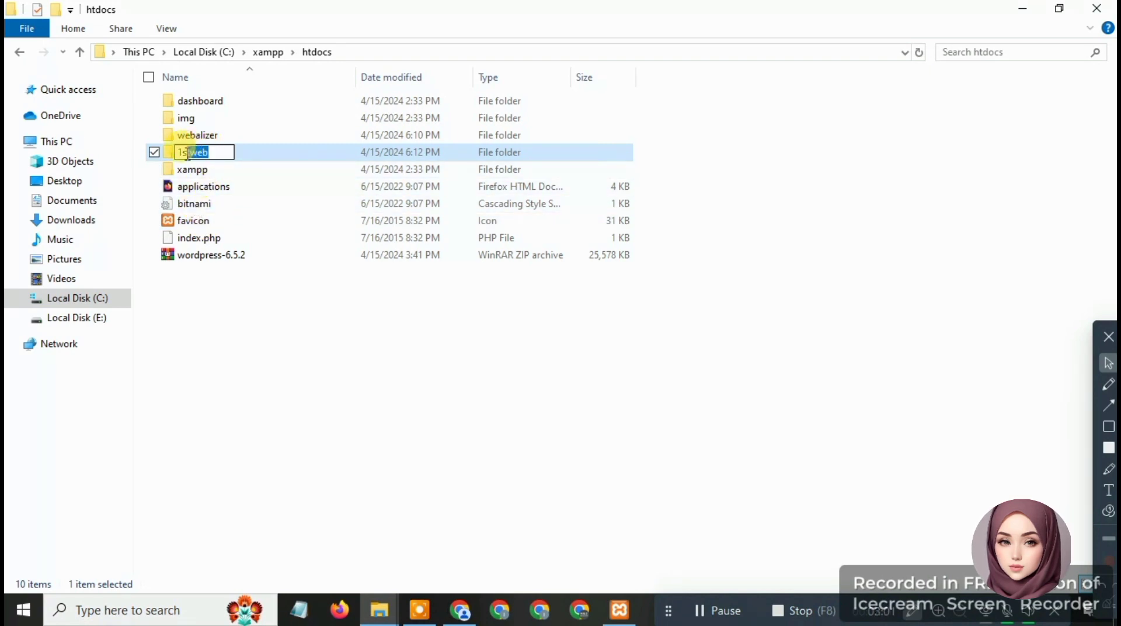
right_click(185, 153)
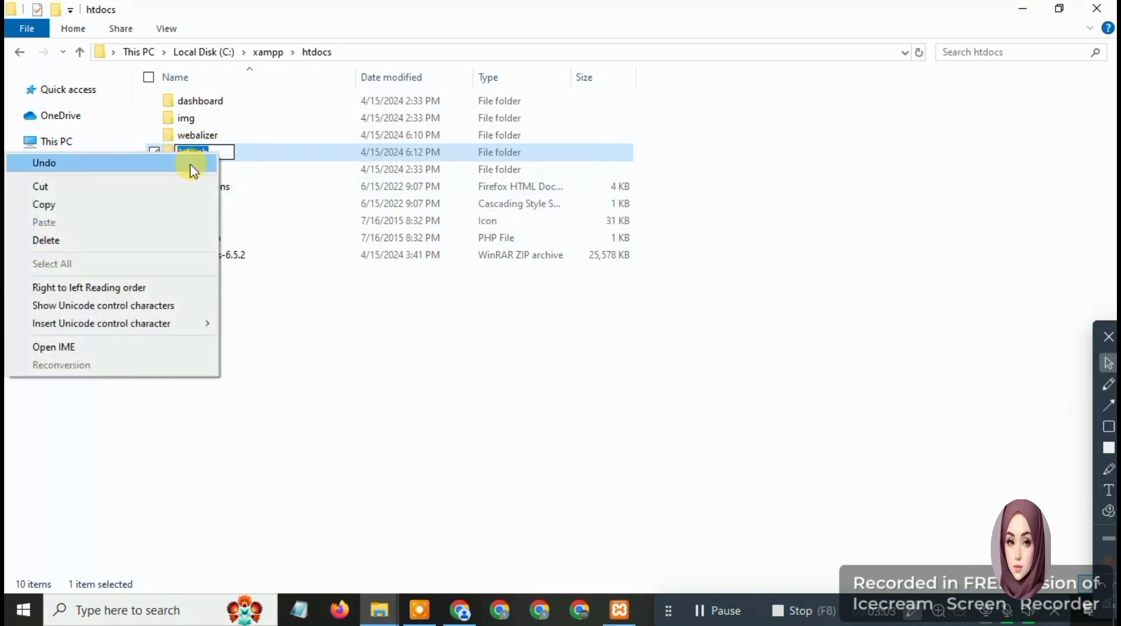
left_click(165, 209)
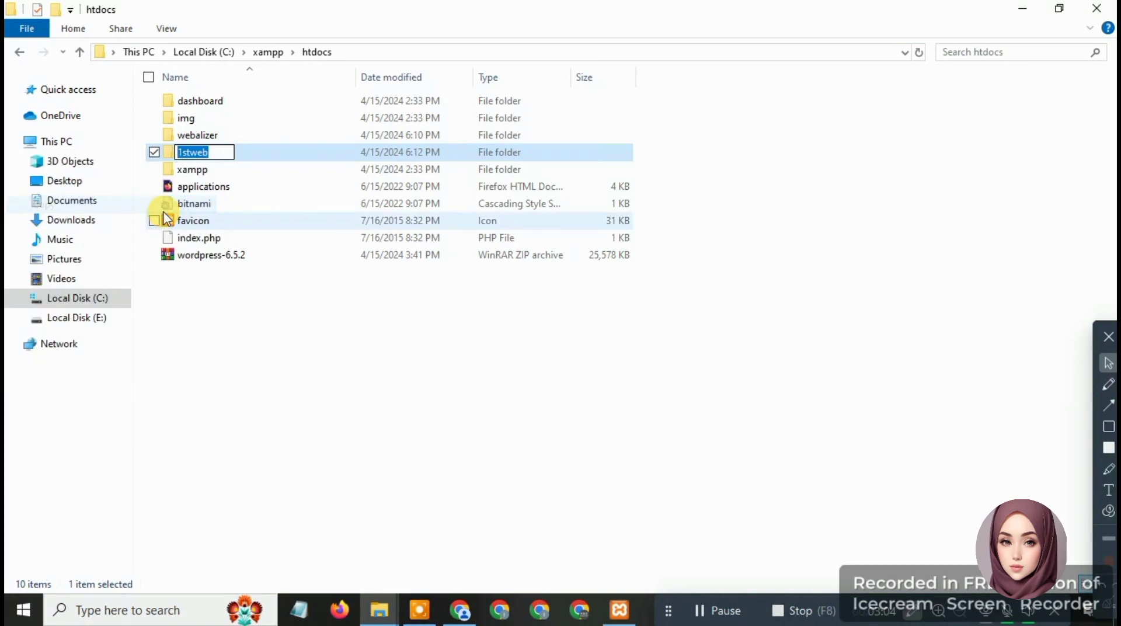
left_click(263, 153)
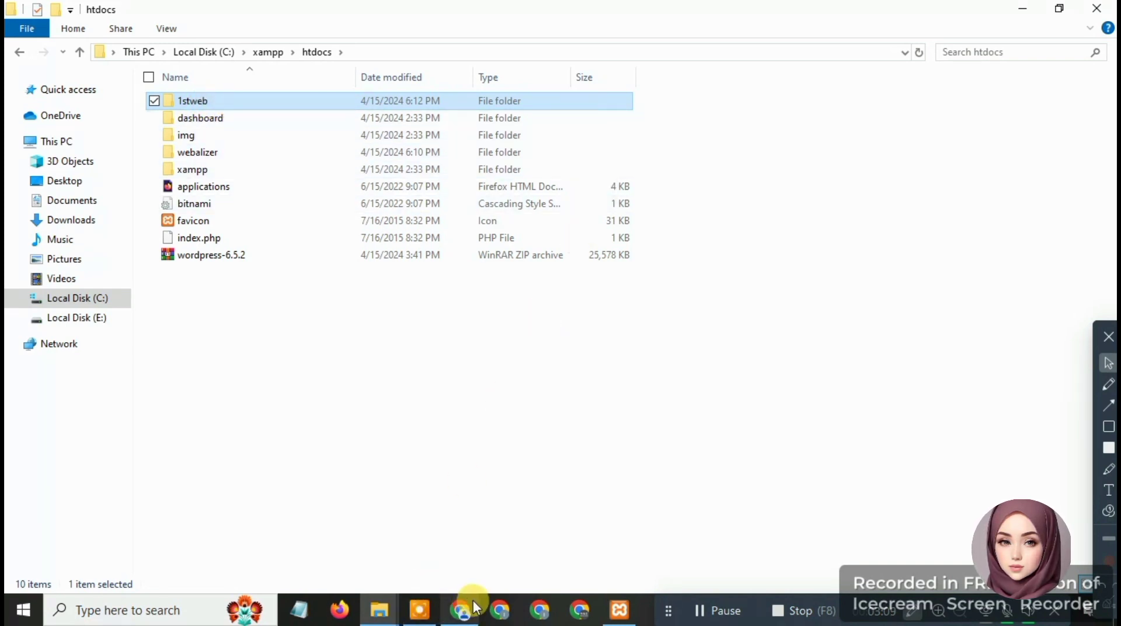
left_click(467, 622)
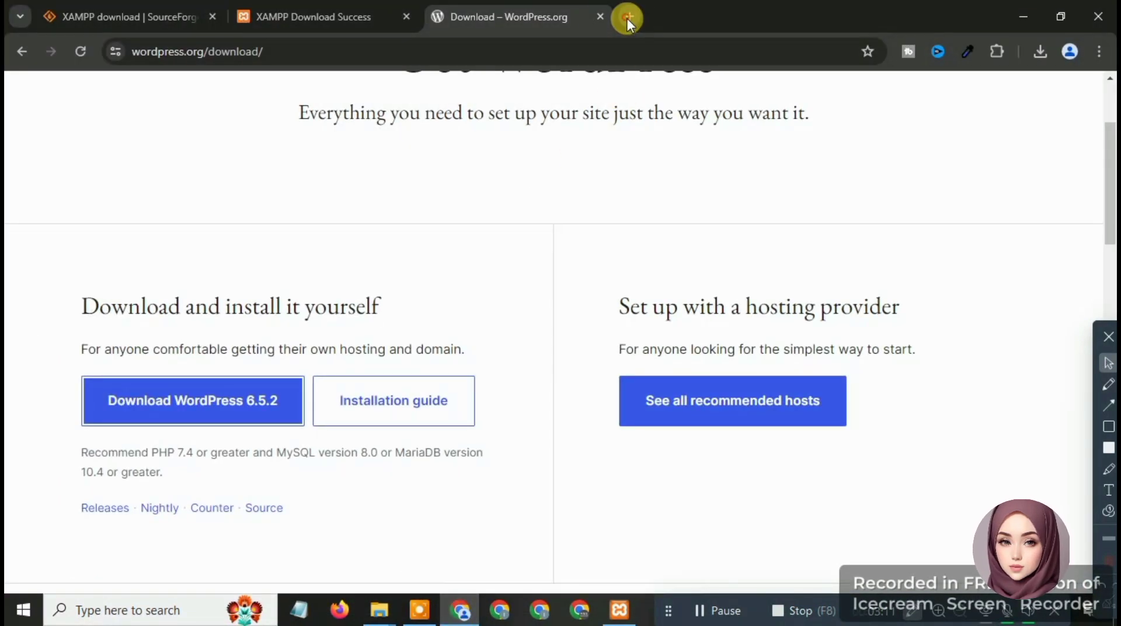
left_click(626, 18)
left_click(542, 49)
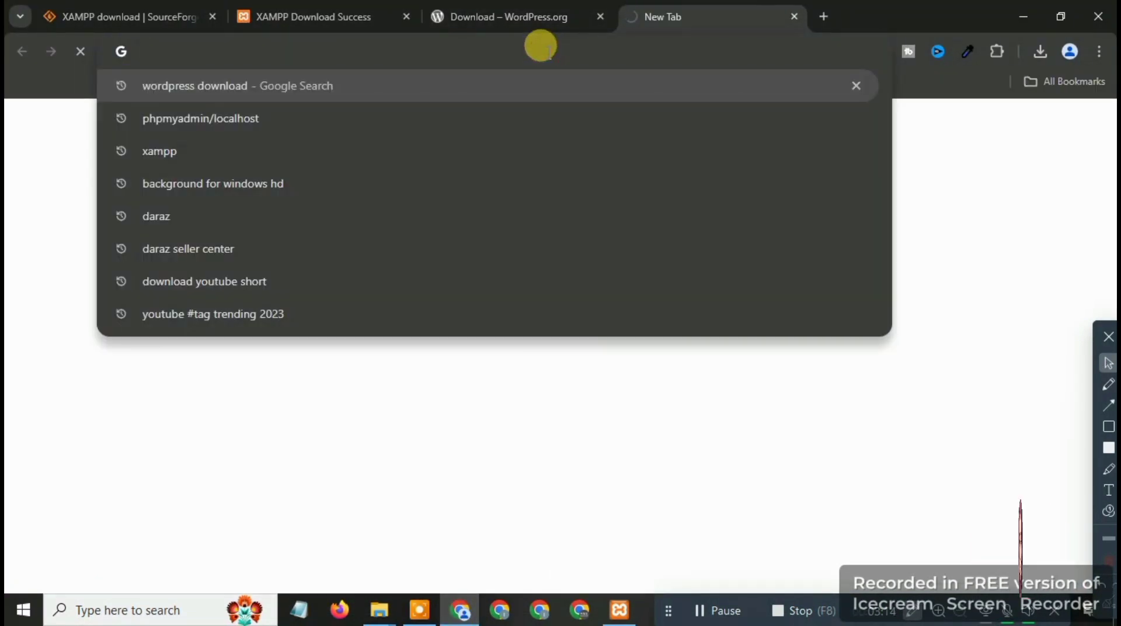
type("phpmyadmin/localhost")
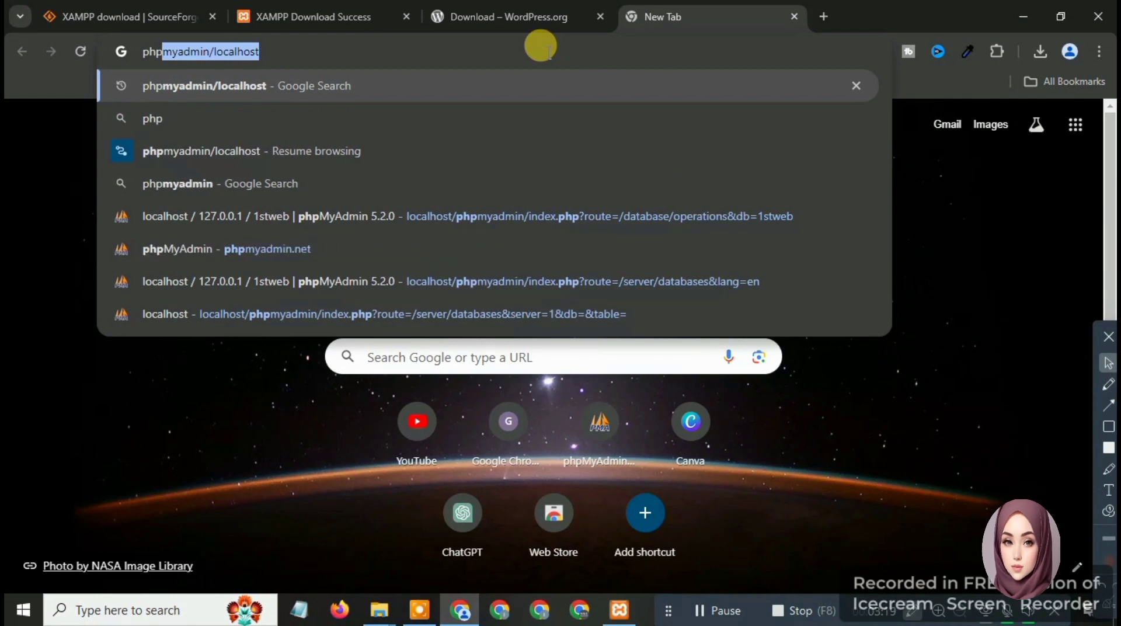
key("End")
left_click_drag(275, 46, 138, 47)
left_click(144, 56)
key("Return")
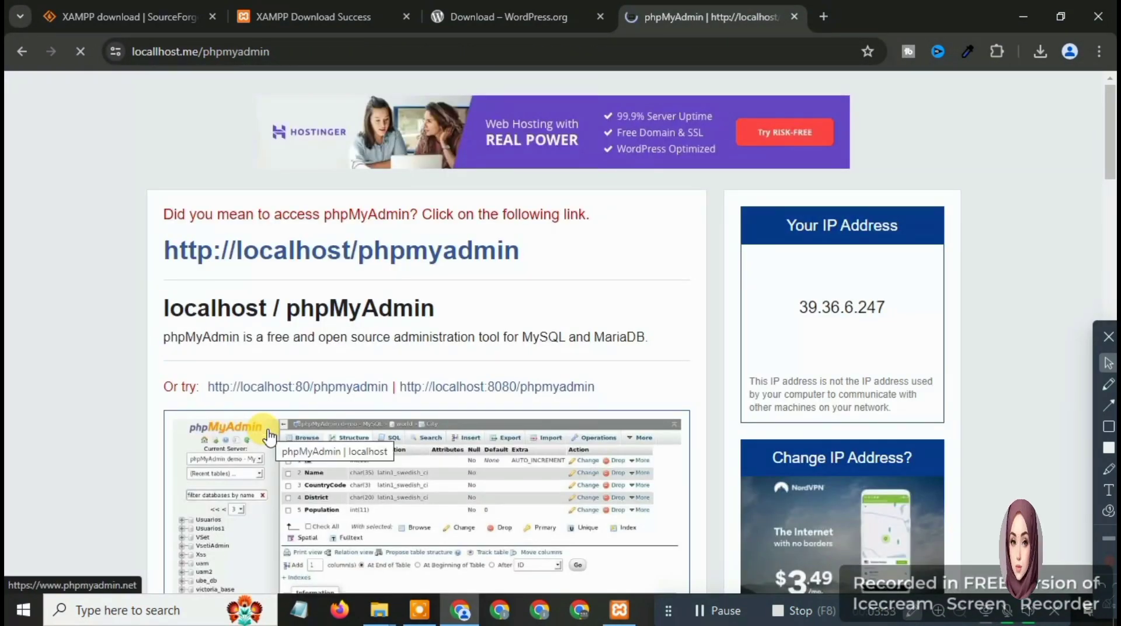
left_click(303, 262)
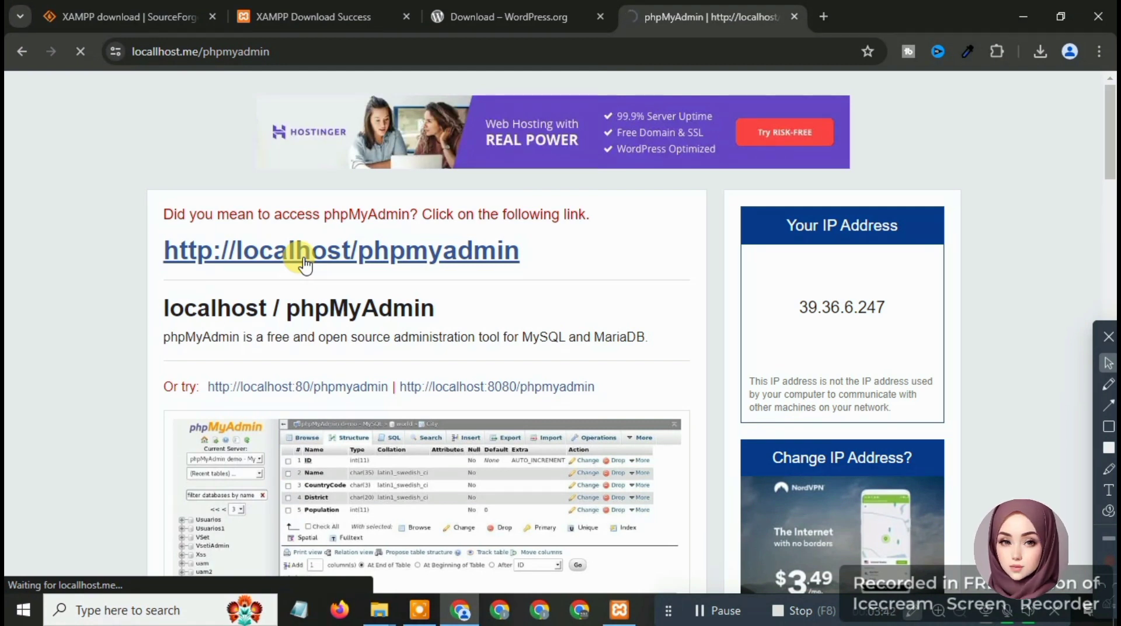
left_click(332, 383)
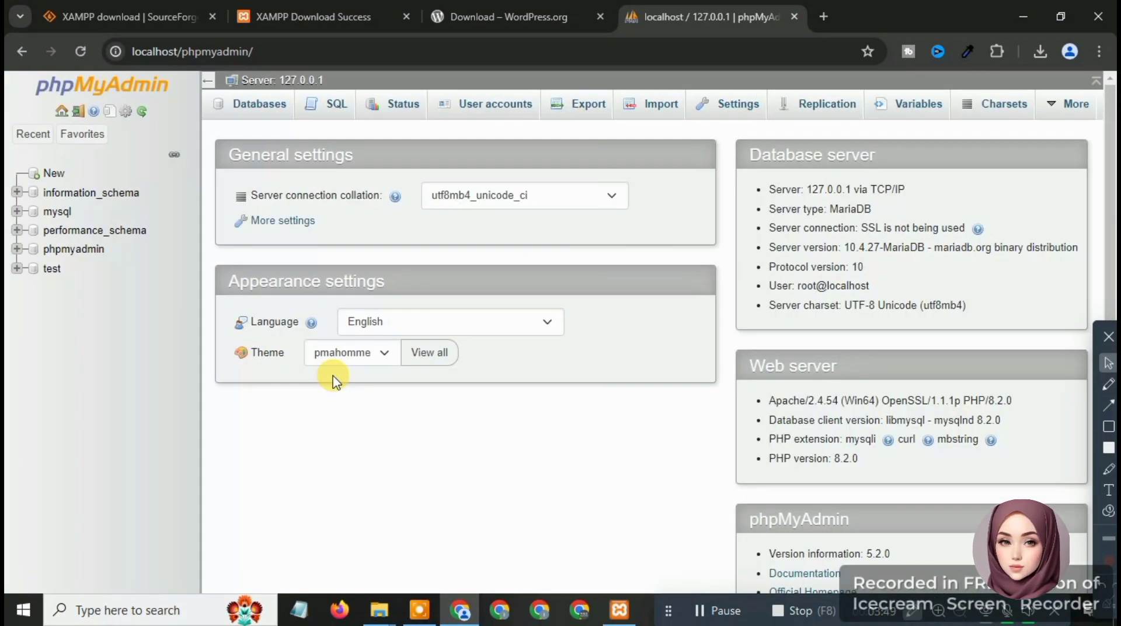
Paste 1stweb as the name on phpMyAdmin's Databases tab and create the database
left_click(1108, 427)
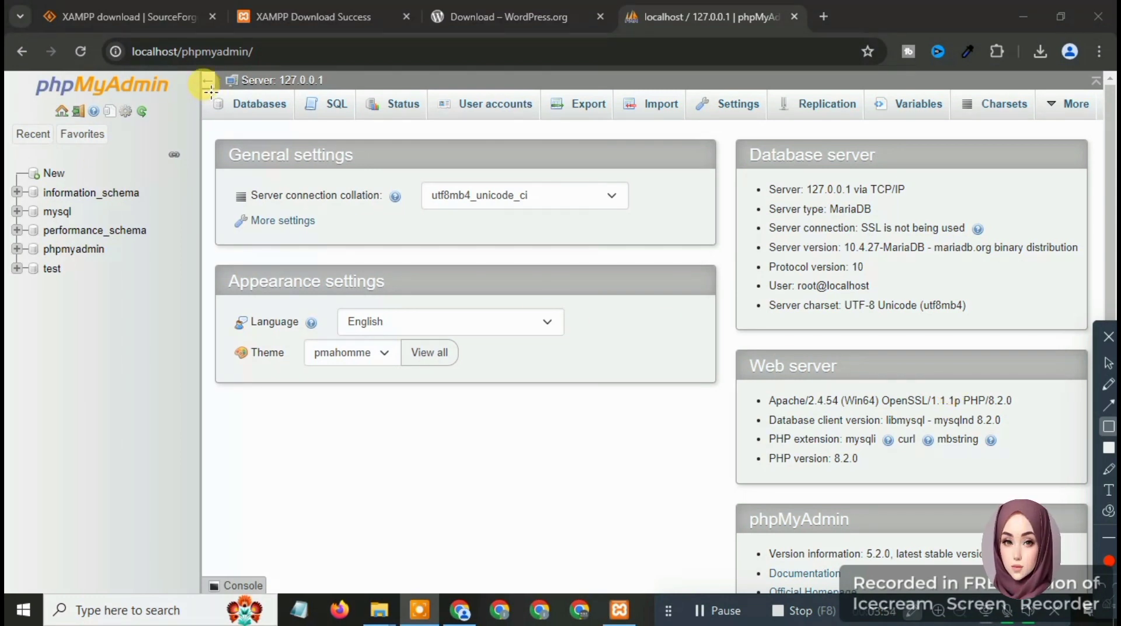
left_click_drag(207, 89, 294, 122)
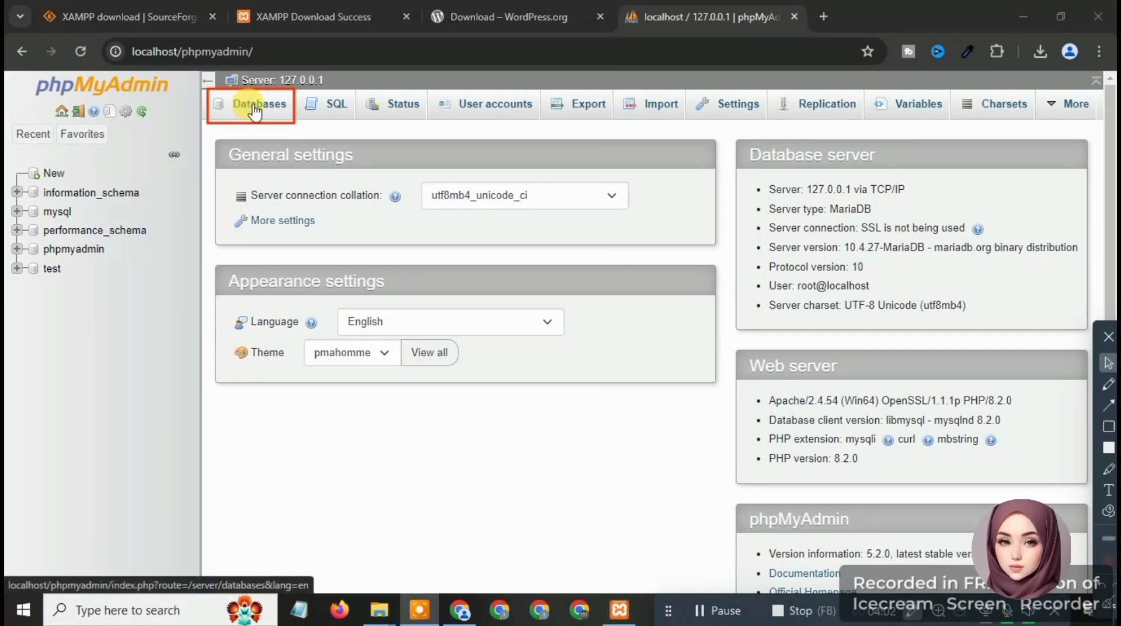
left_click(255, 108)
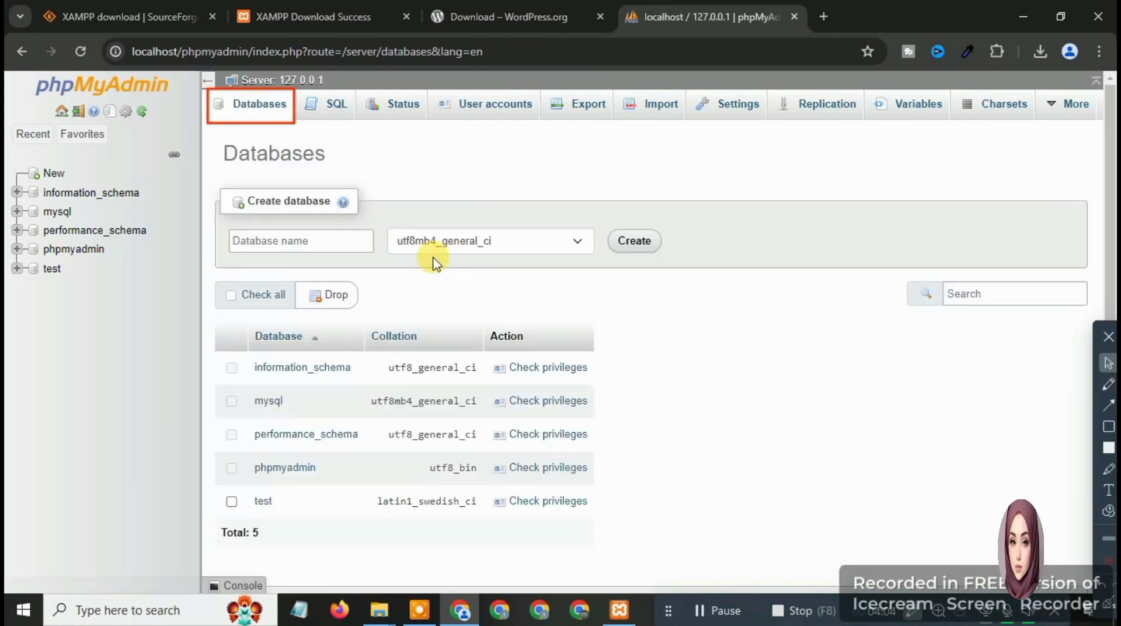
right_click(259, 243)
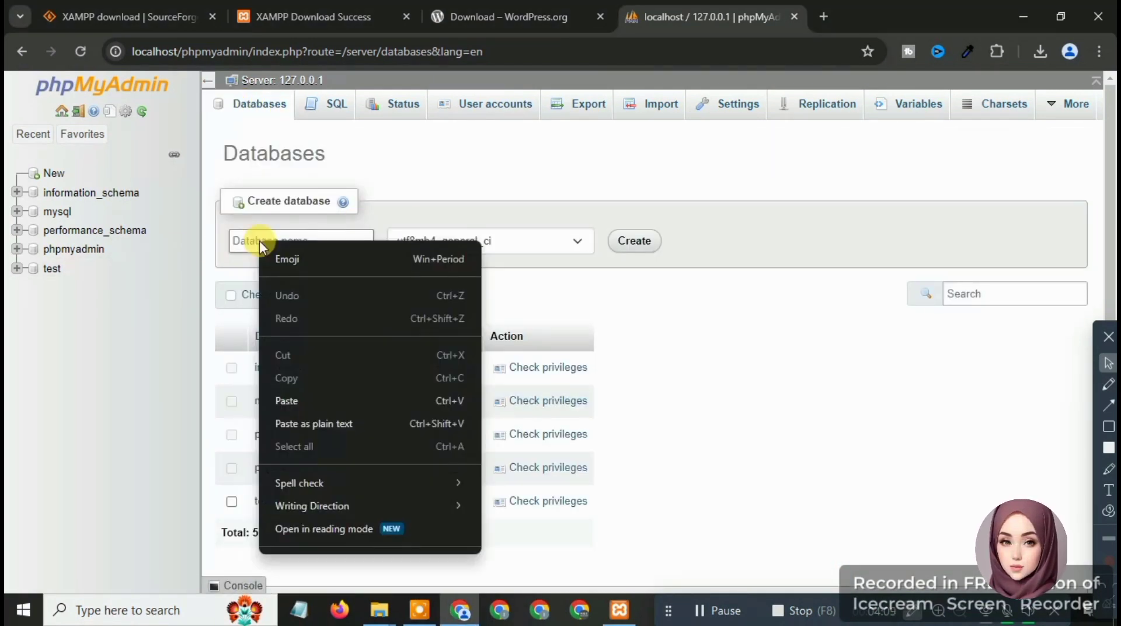
left_click(292, 394)
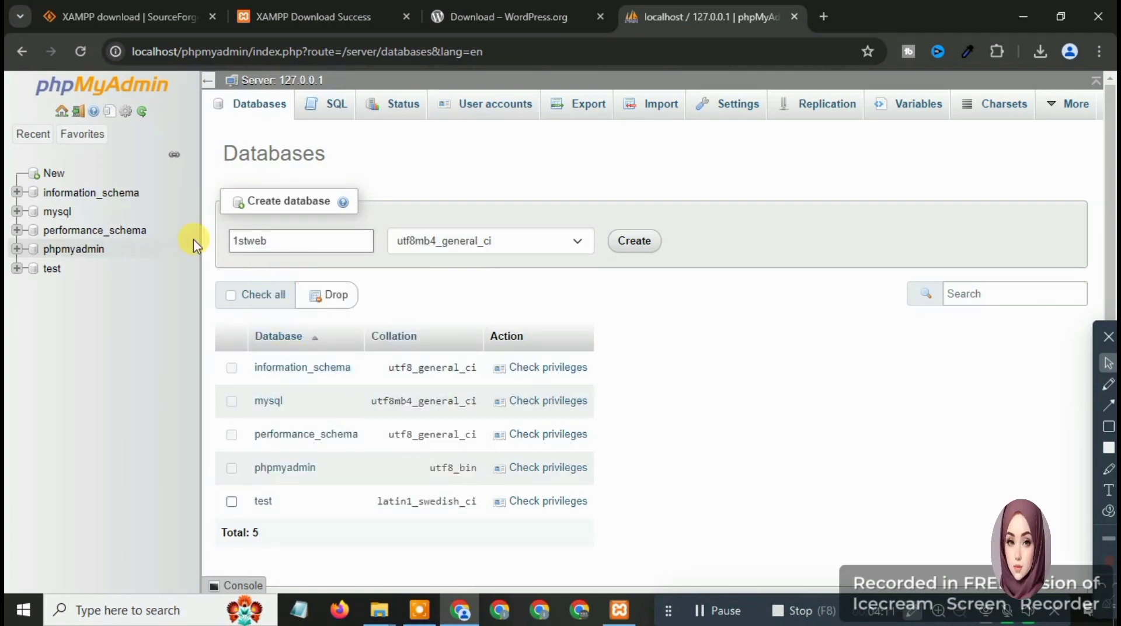
left_click(636, 245)
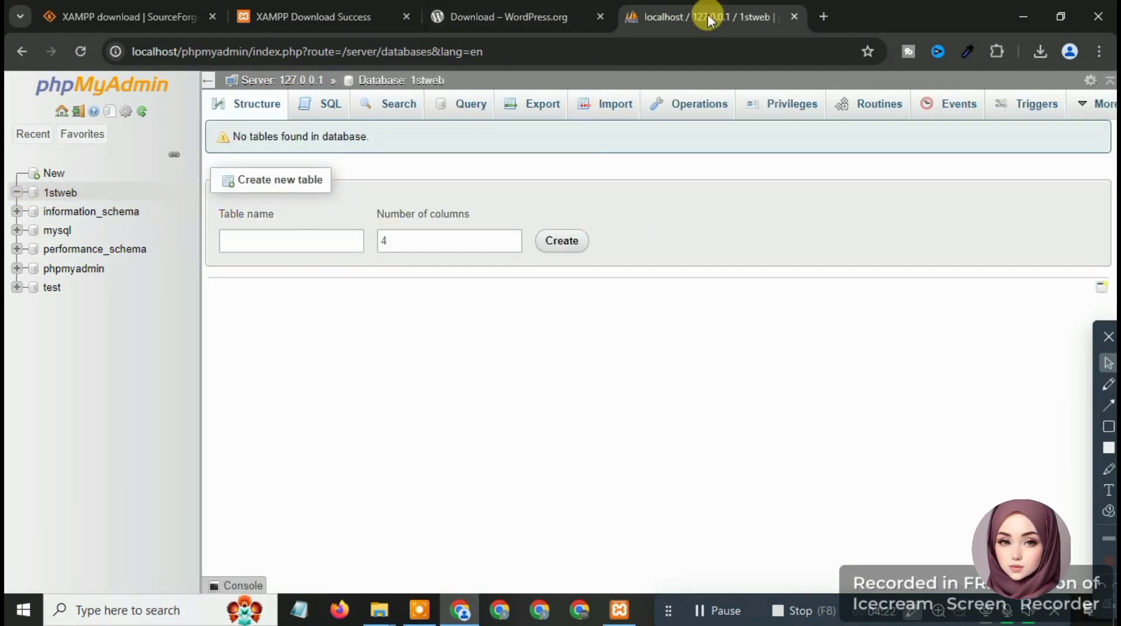
Close the XAMPP download and SourceForge tabs, leaving one new blank tab
left_click(406, 16)
left_click(407, 16)
left_click(406, 17)
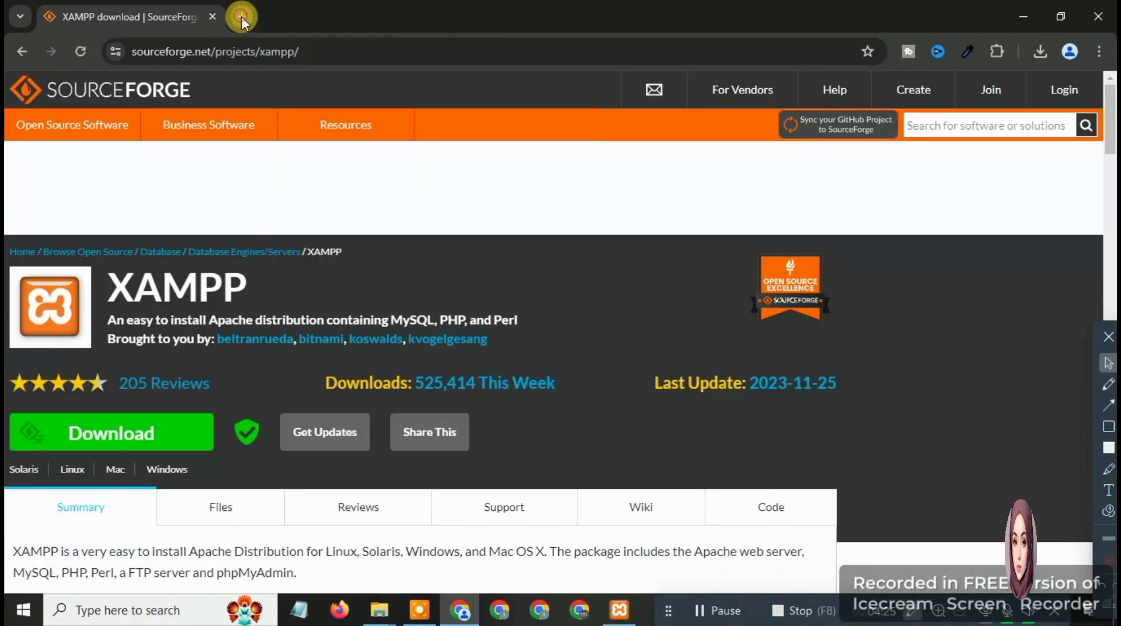
left_click(241, 17)
left_click(213, 16)
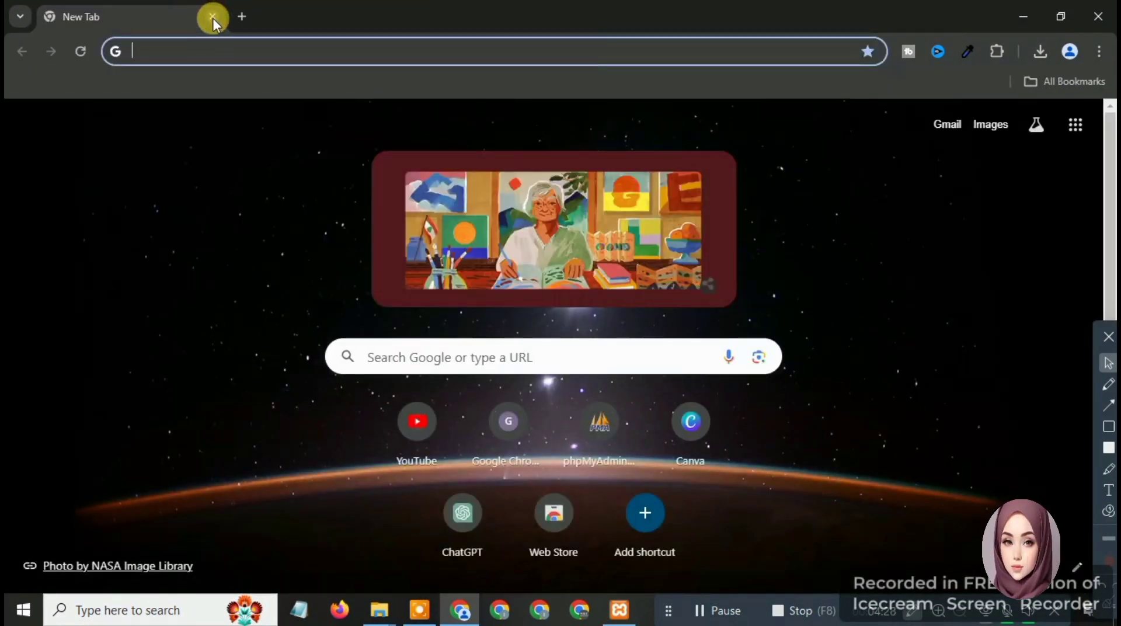
Go to the localhost\1stweb address in the new tab
left_click(222, 51)
type("loca")
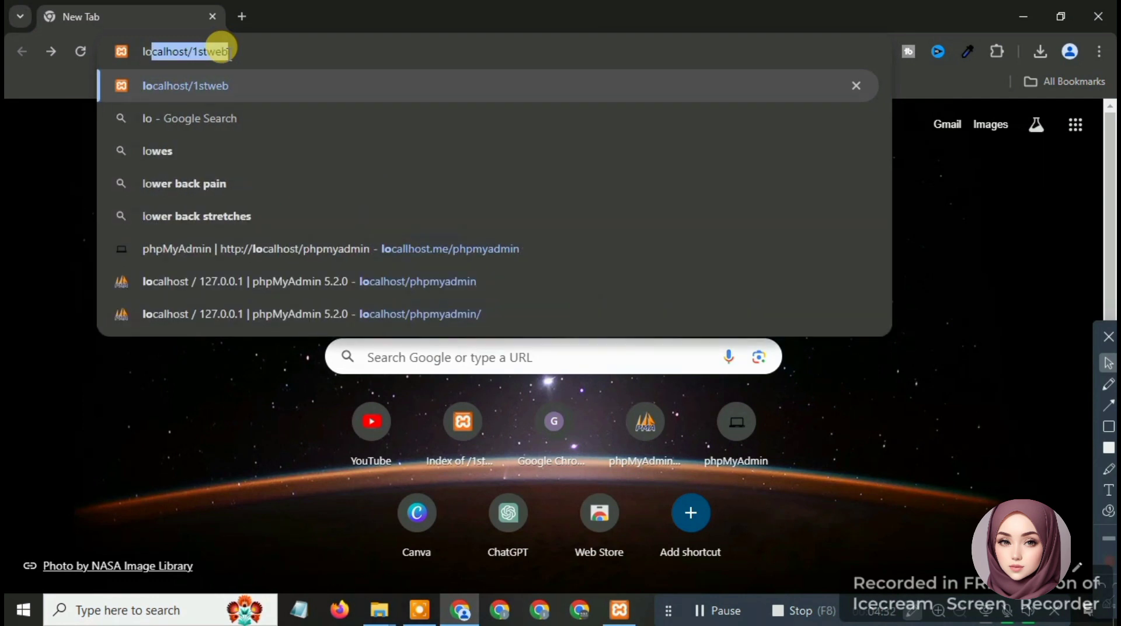
type("lhost")
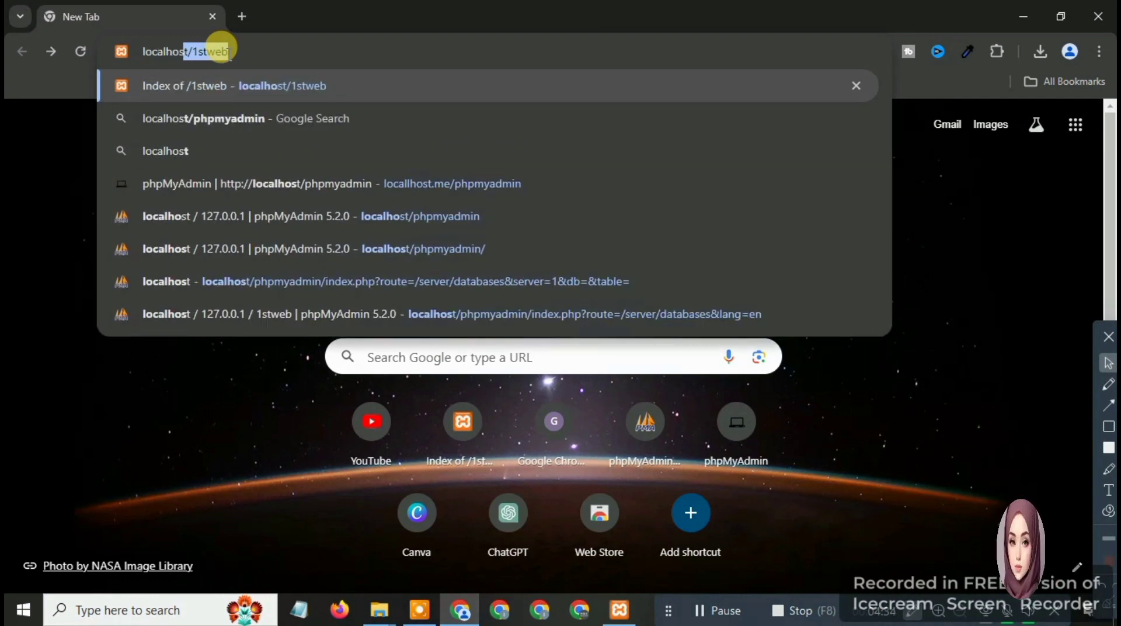
type("\\1stweb")
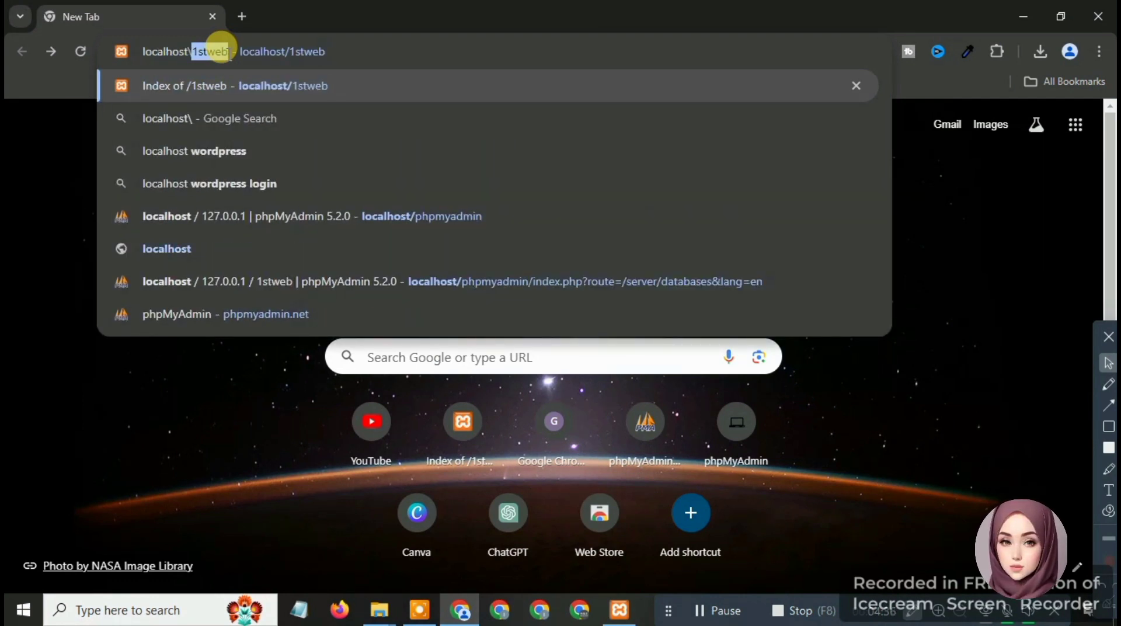
key("Right")
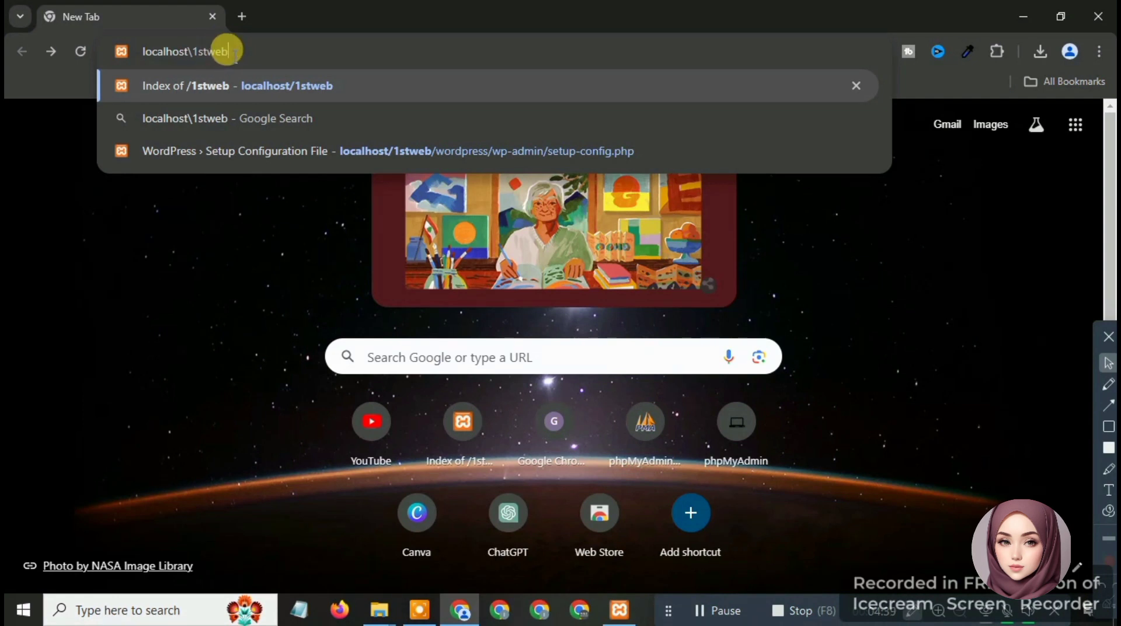
key("Return")
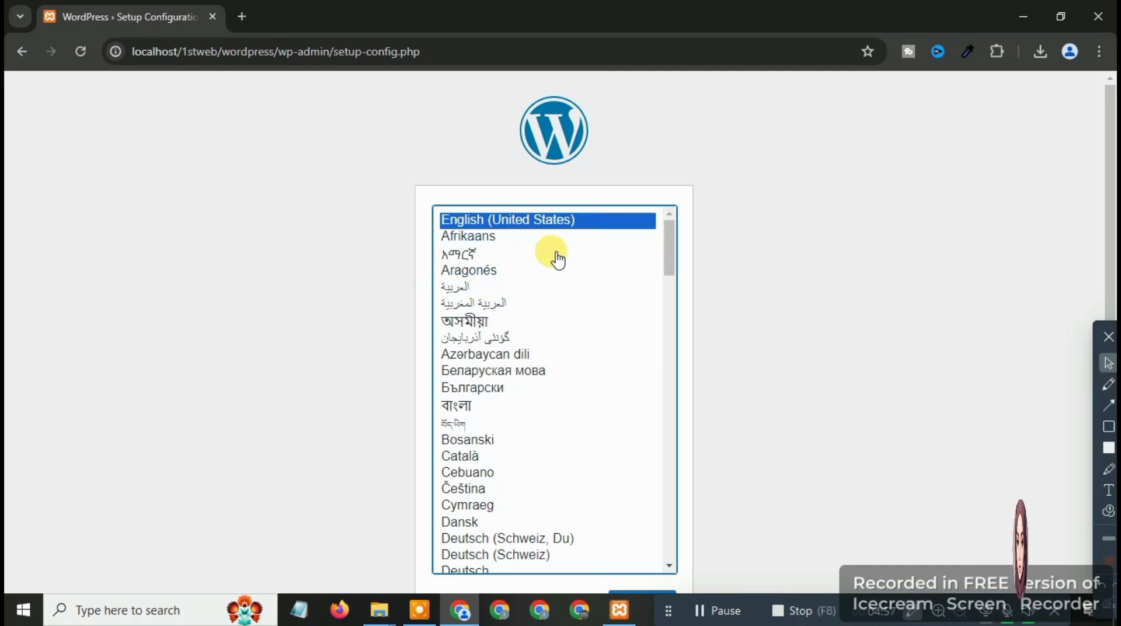
Continue WordPress setup in English (United States) and proceed to the database configuration form
scroll(701, 292, "down", 2)
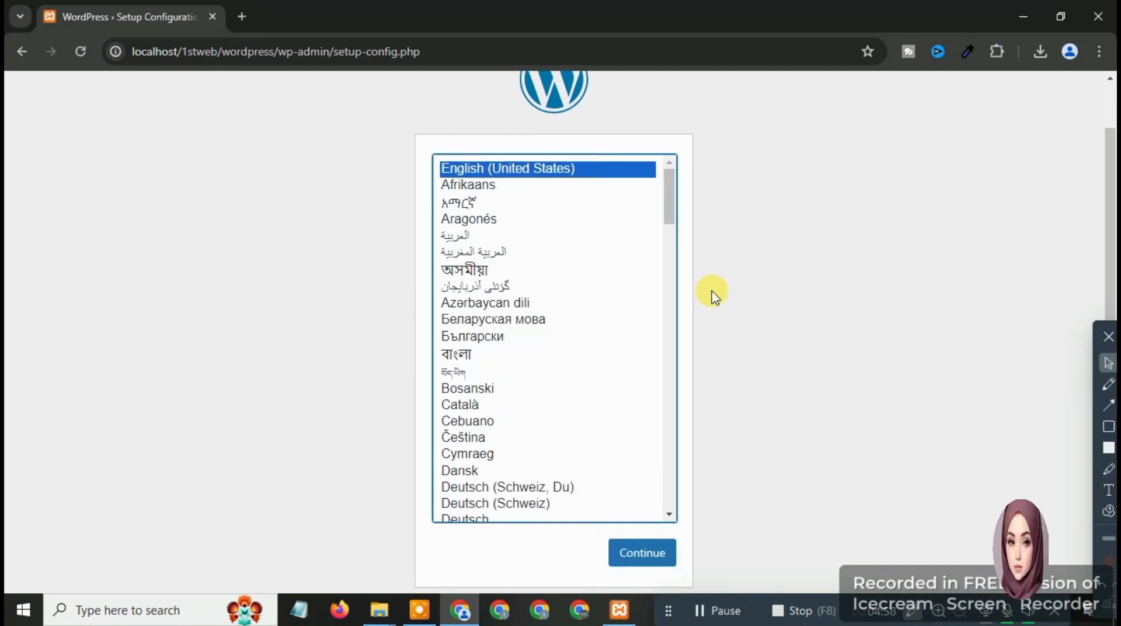
left_click(639, 547)
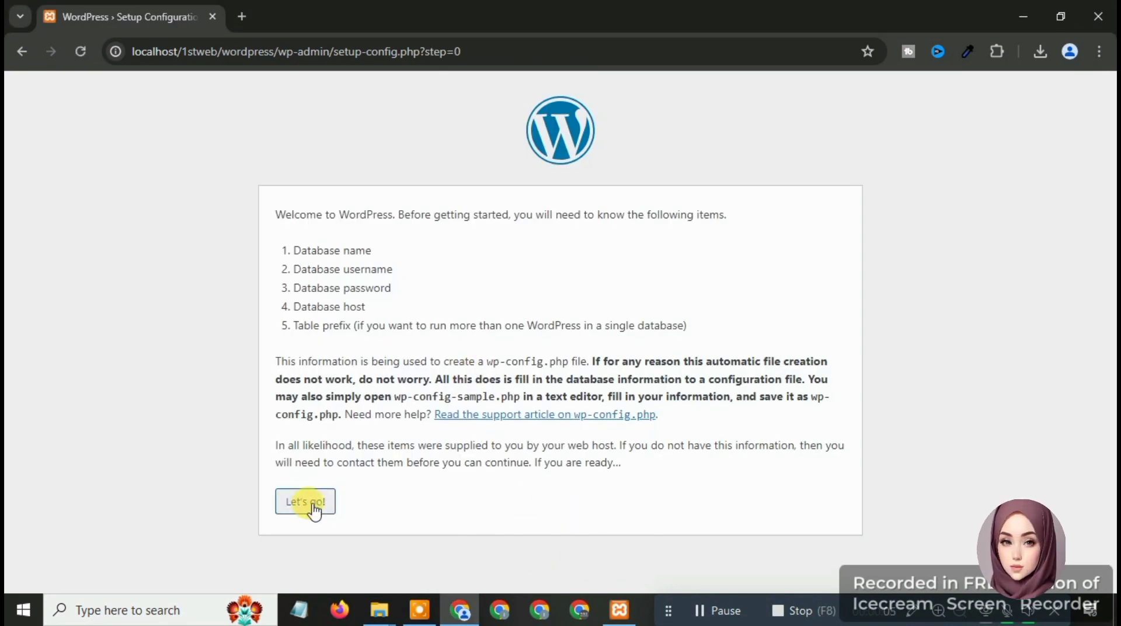
left_click(303, 505)
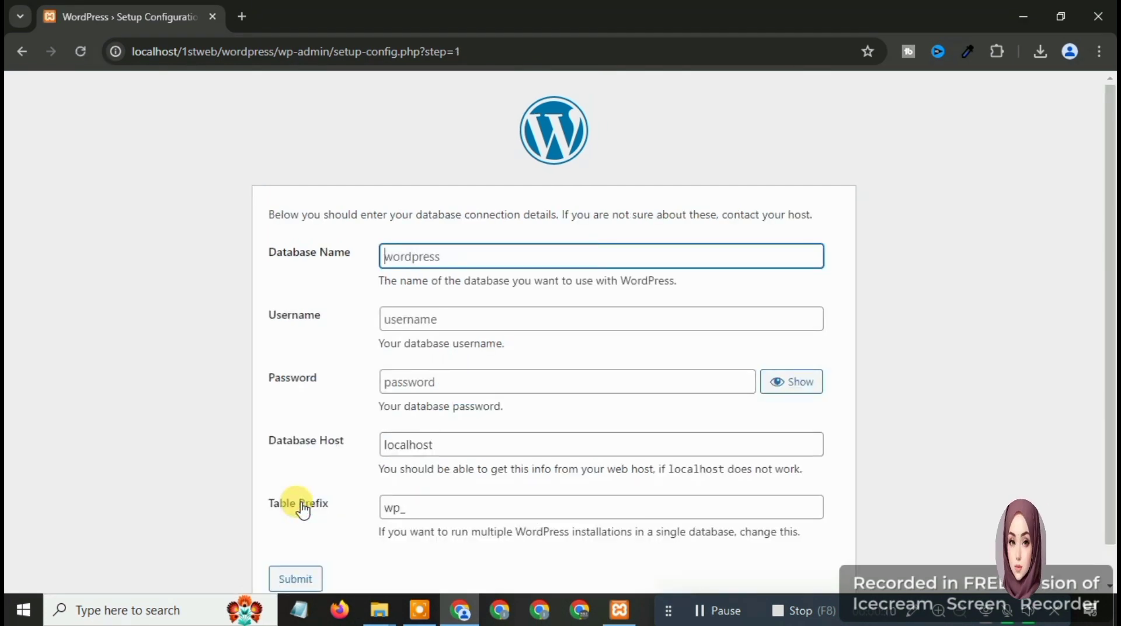
Paste 1stweb as the database name, then start renaming the wordpress-6.5.2 folder
right_click(418, 263)
left_click(451, 421)
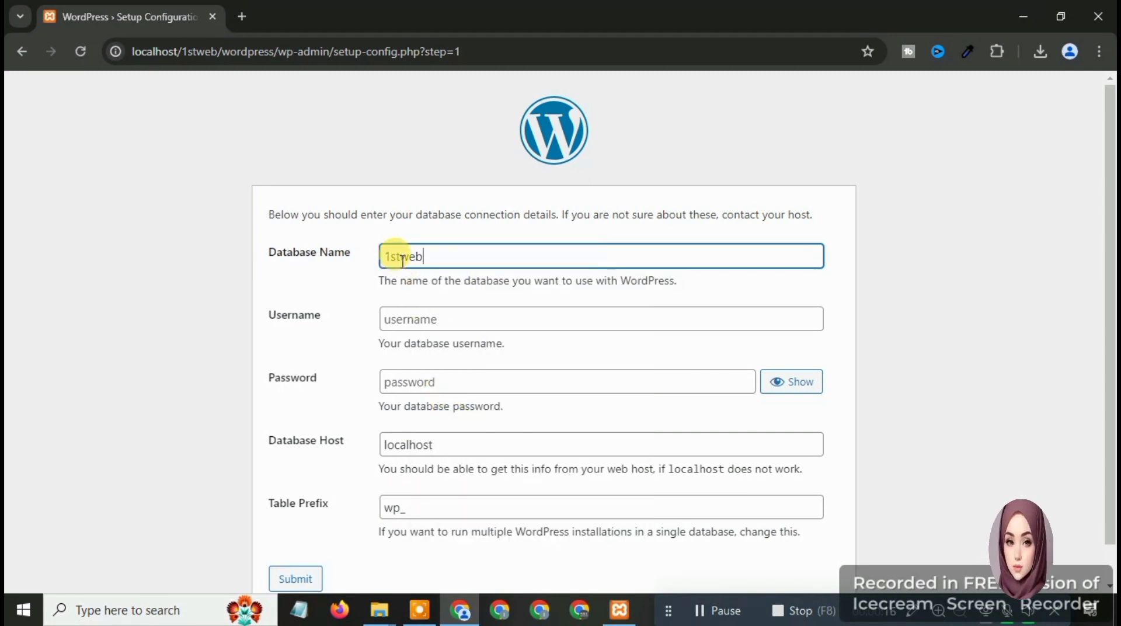
left_click(420, 320)
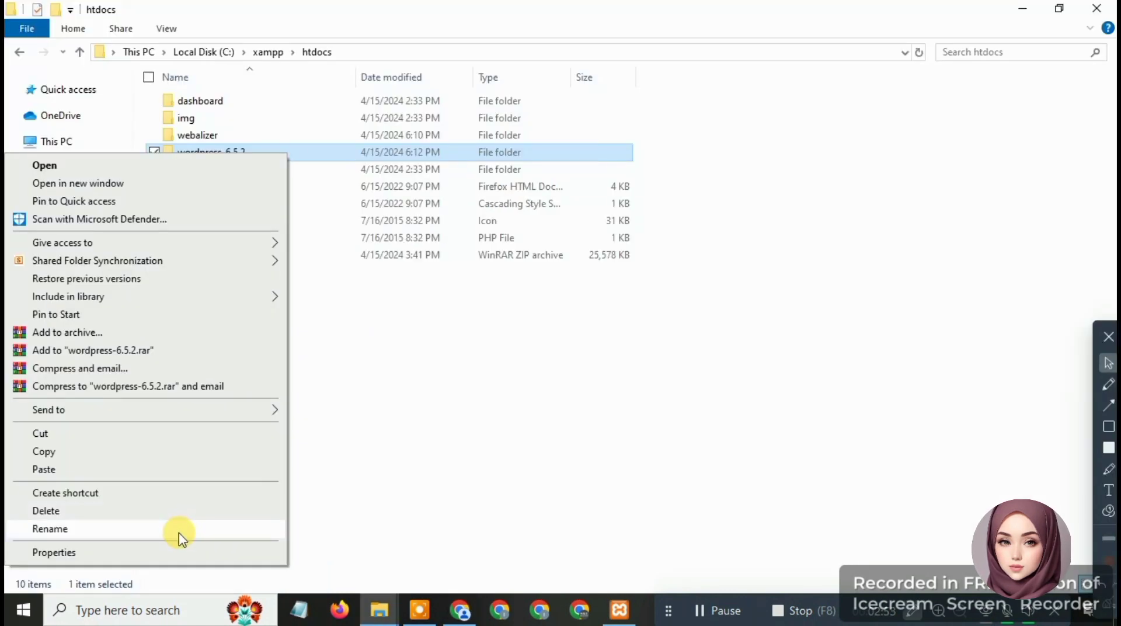
left_click(178, 532)
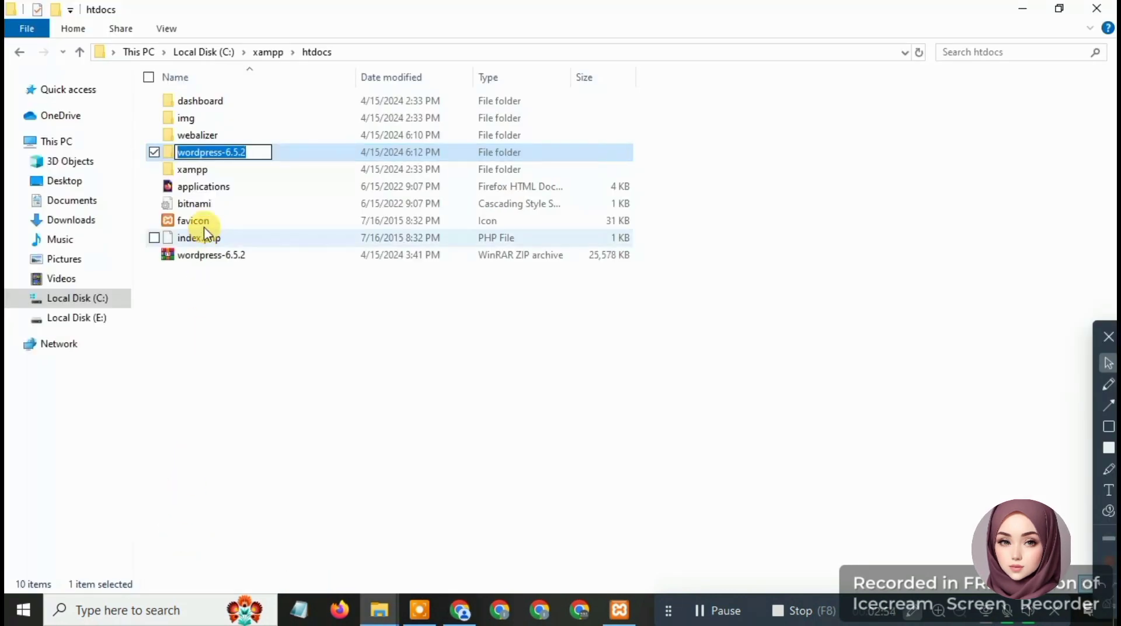
Rename the folder to 1stweb and go to phpMyAdmin's database list
type("1stweb")
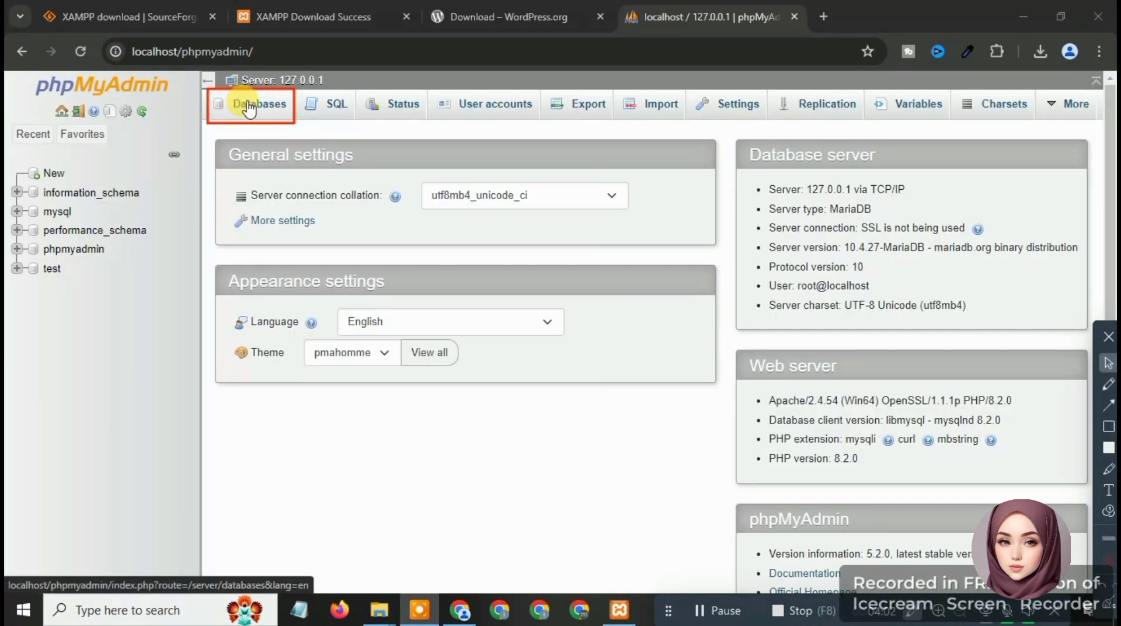
left_click(248, 107)
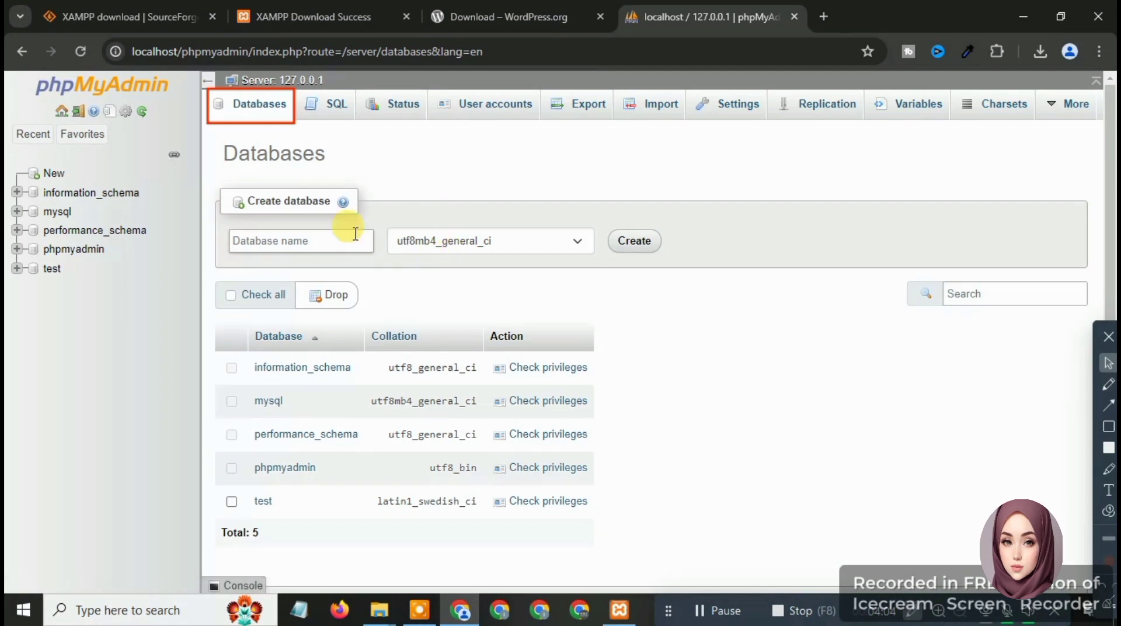
Paste 1stweb into the Database name field and create the database
left_click(256, 240)
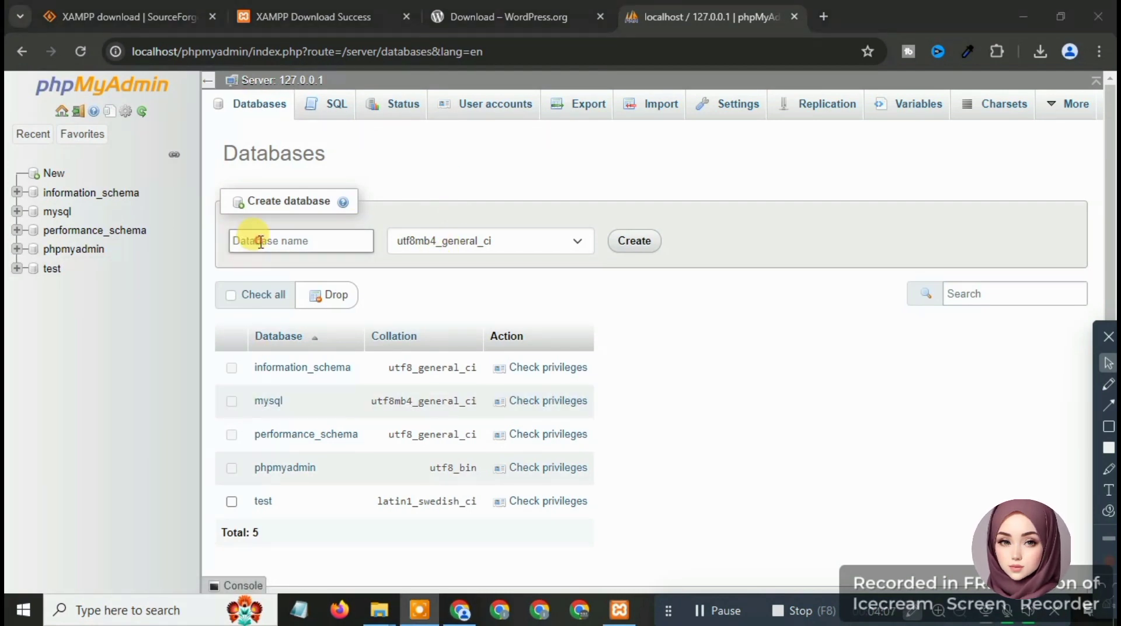
right_click(259, 240)
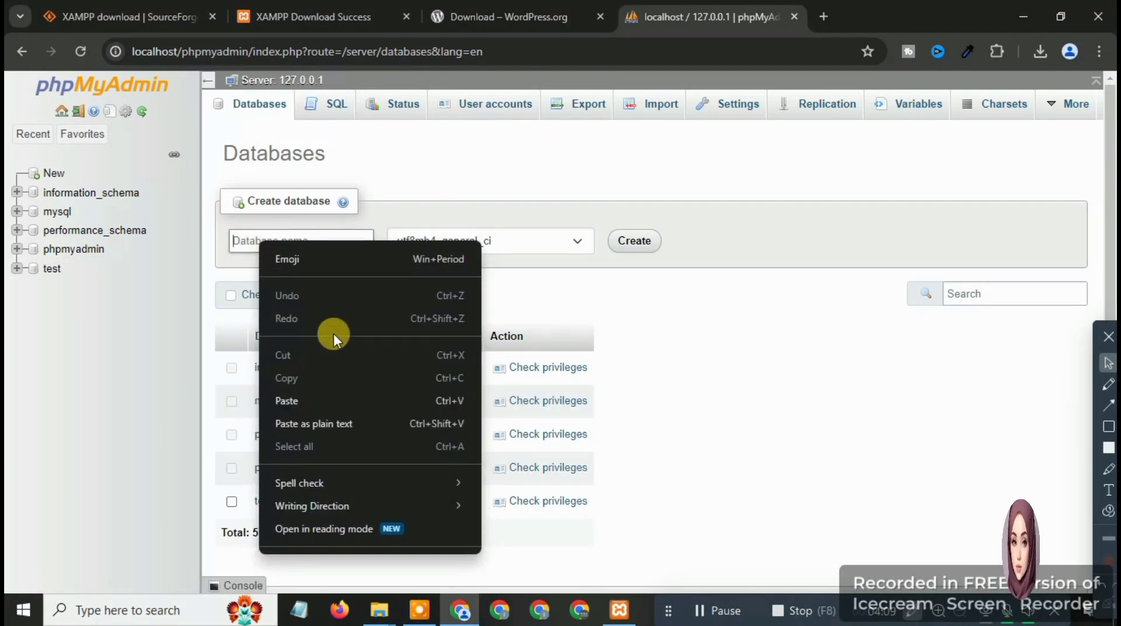
left_click(292, 399)
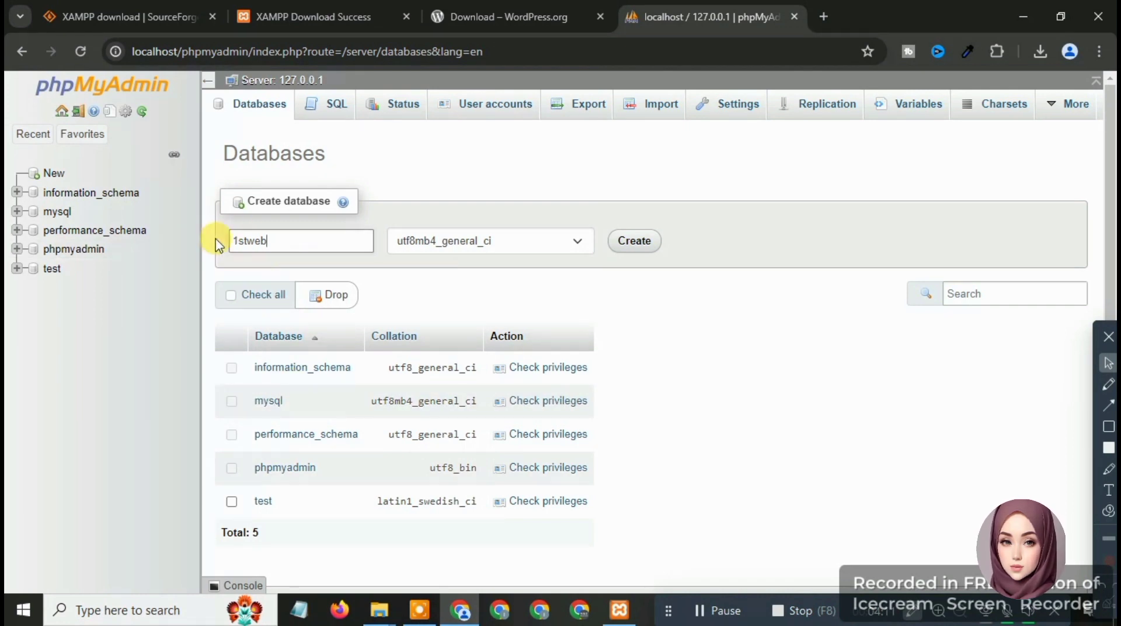
left_click(635, 242)
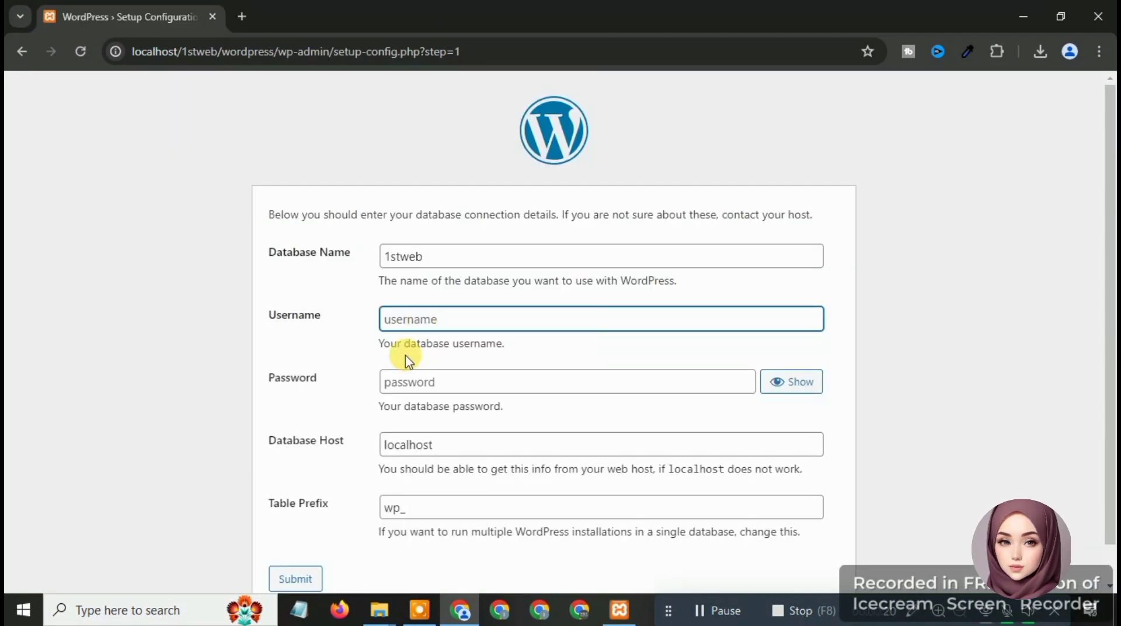
Enter root as the database username with a blank password and submit the connection details
type("root")
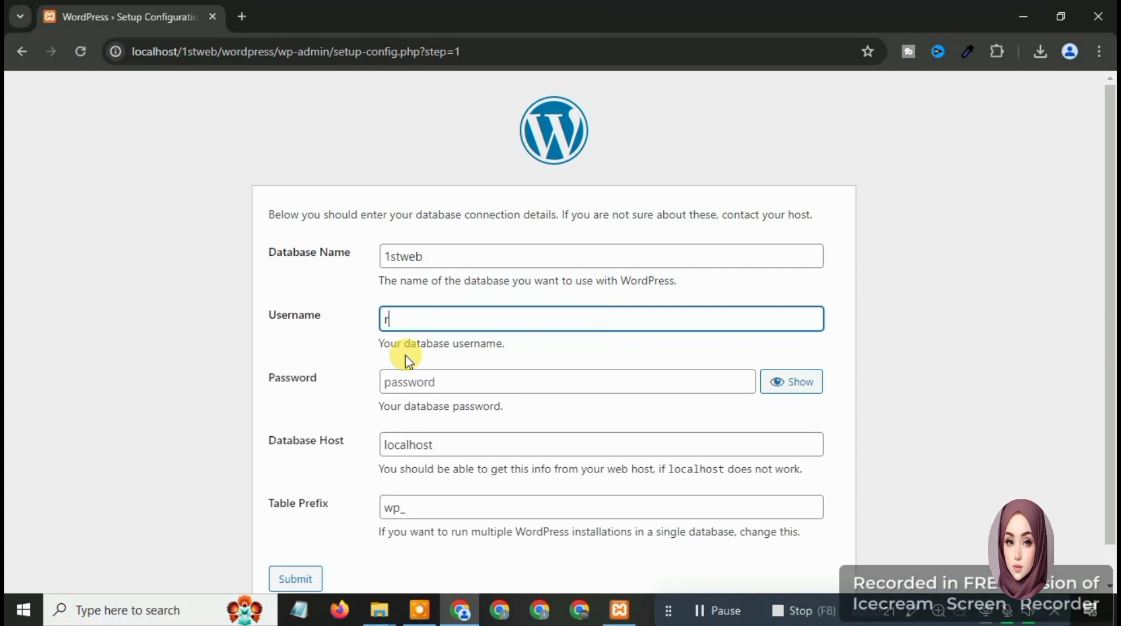
left_click(412, 383)
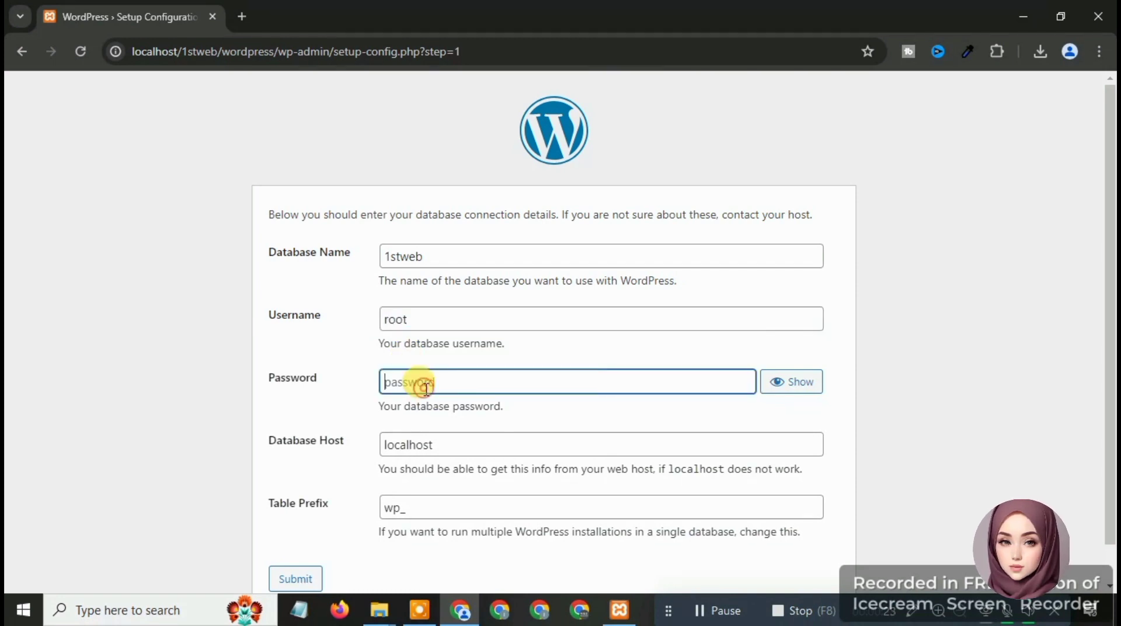
scroll(408, 392, "down", 1)
left_click(295, 543)
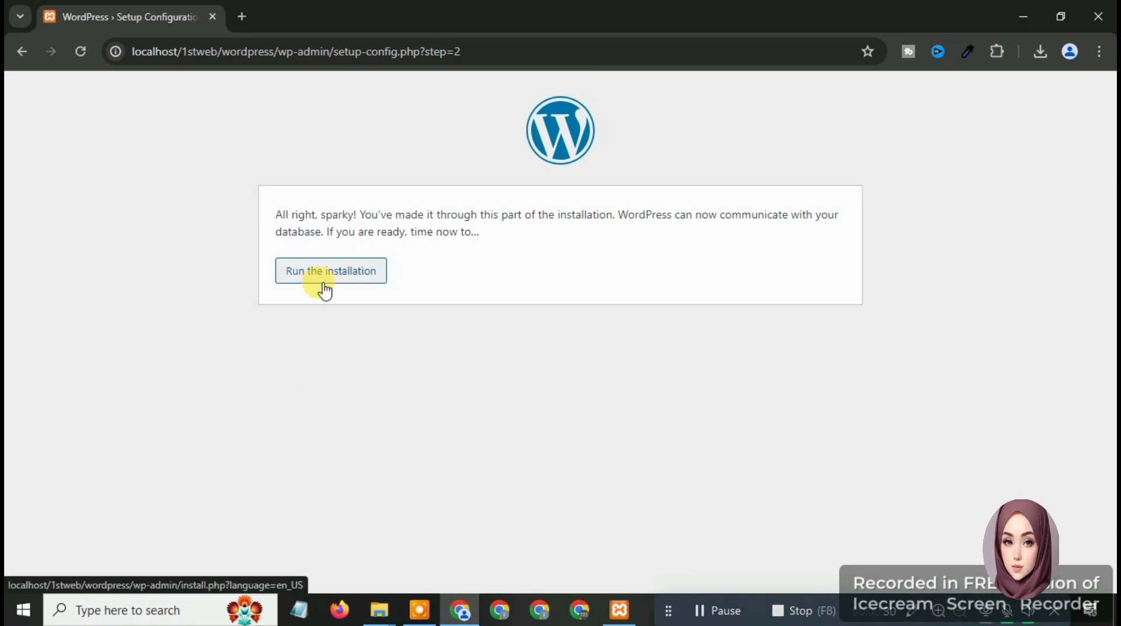
Run the installation and paste 1stweb as the site title, spacing it as '1st web'
left_click(331, 279)
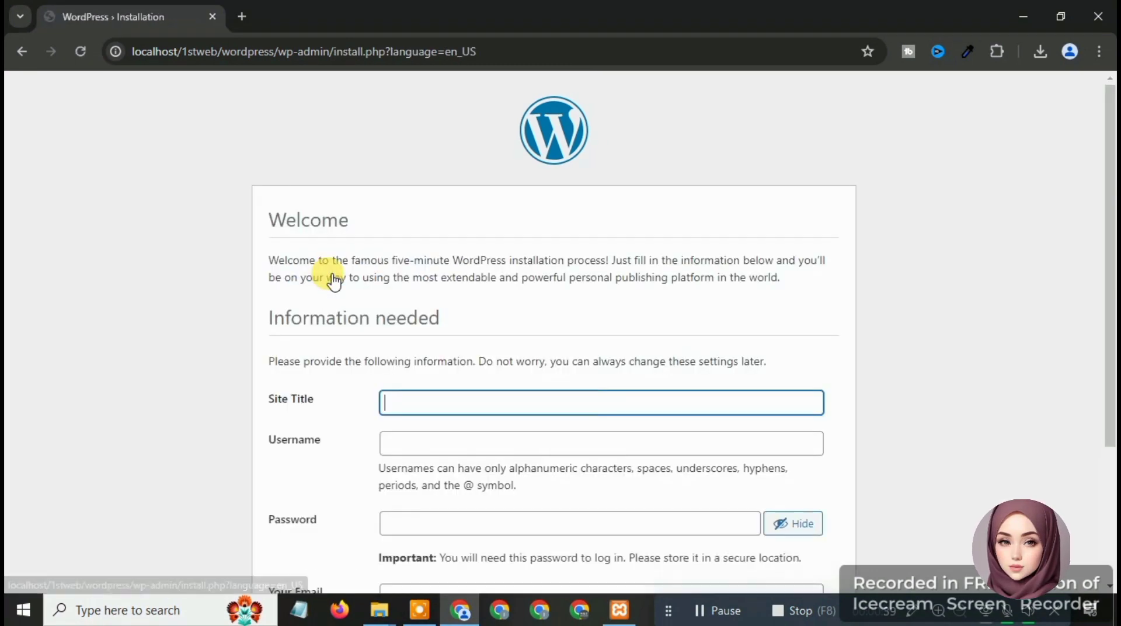
scroll(391, 337, "down", 3)
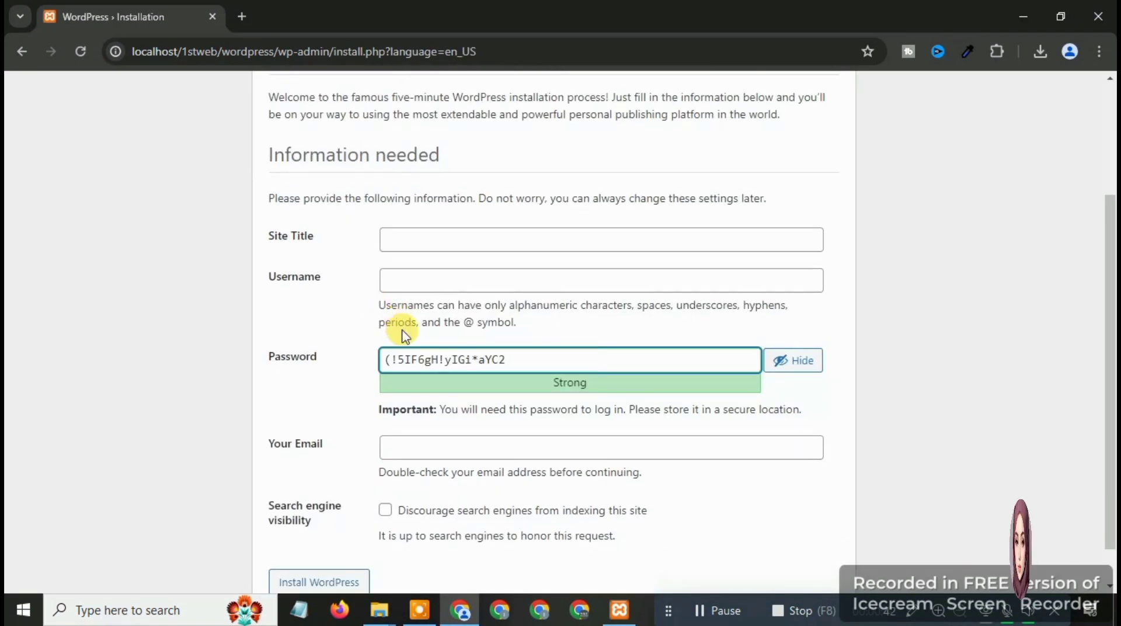
left_click(428, 240)
right_click(431, 245)
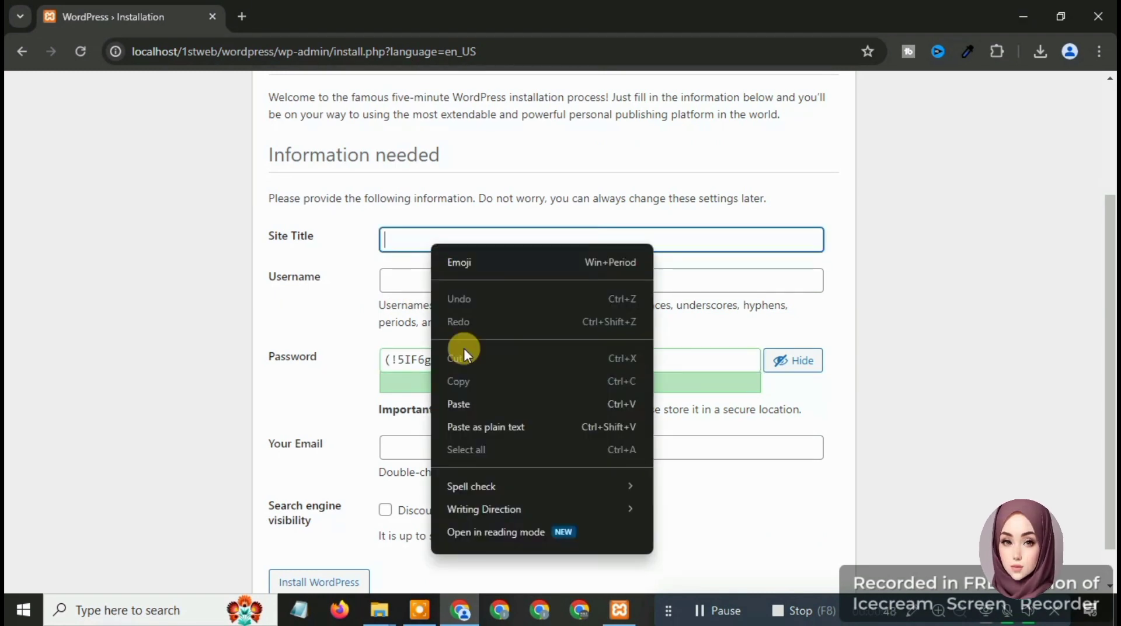
left_click(475, 404)
left_click(402, 241)
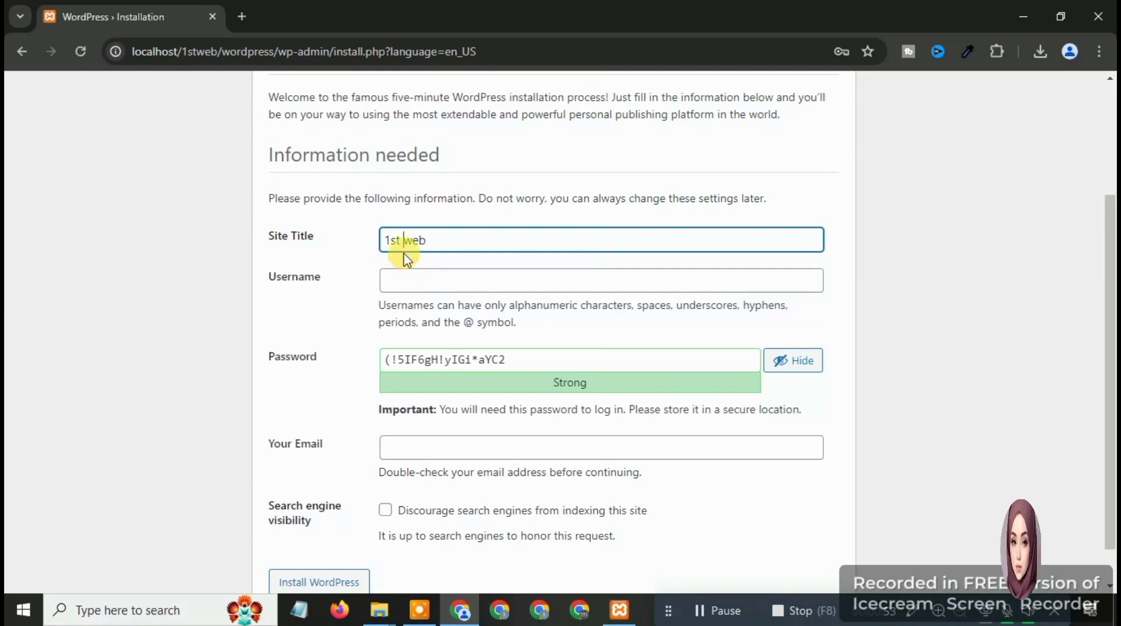
left_click(418, 280)
type("Admin")
left_click_drag(546, 359, 393, 361)
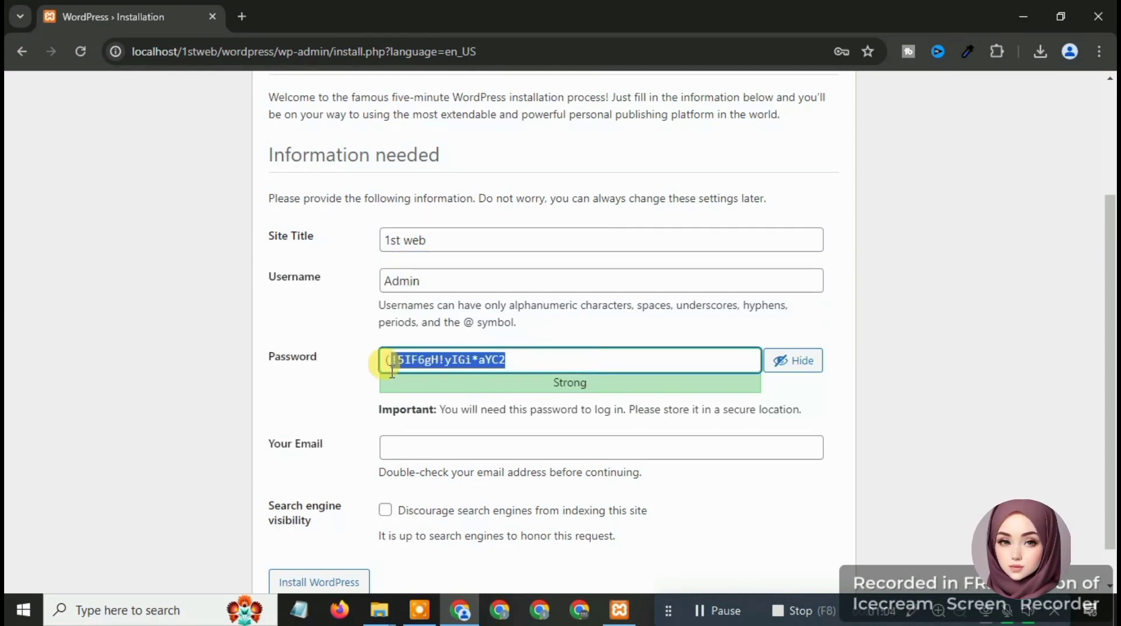
key("BackSpace")
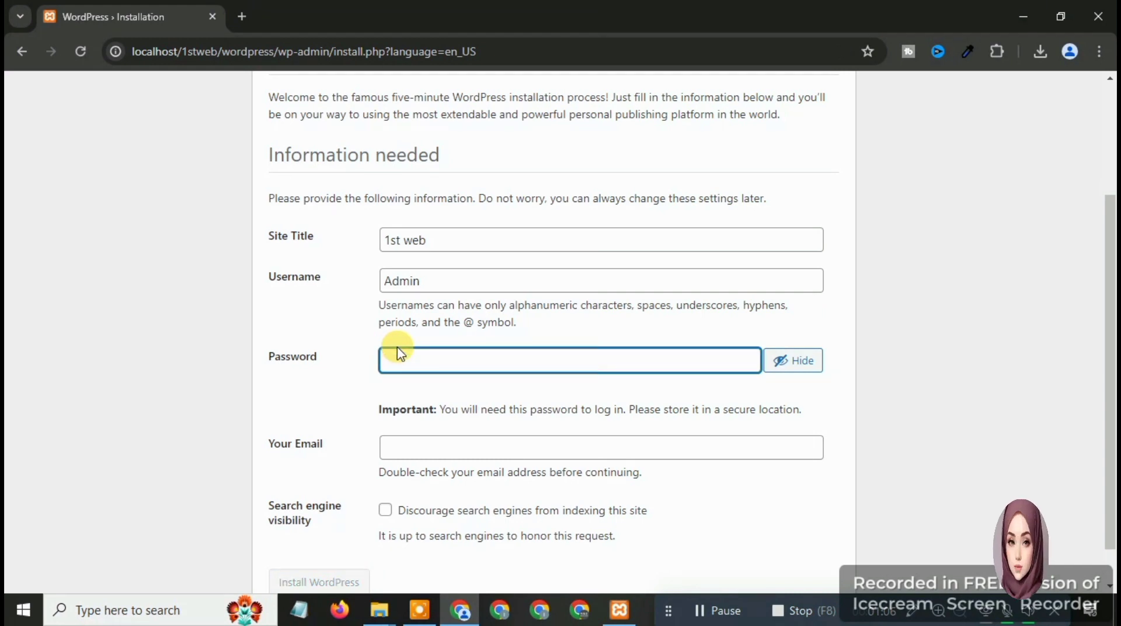
type("D")
key("BackSpace")
type("Admin")
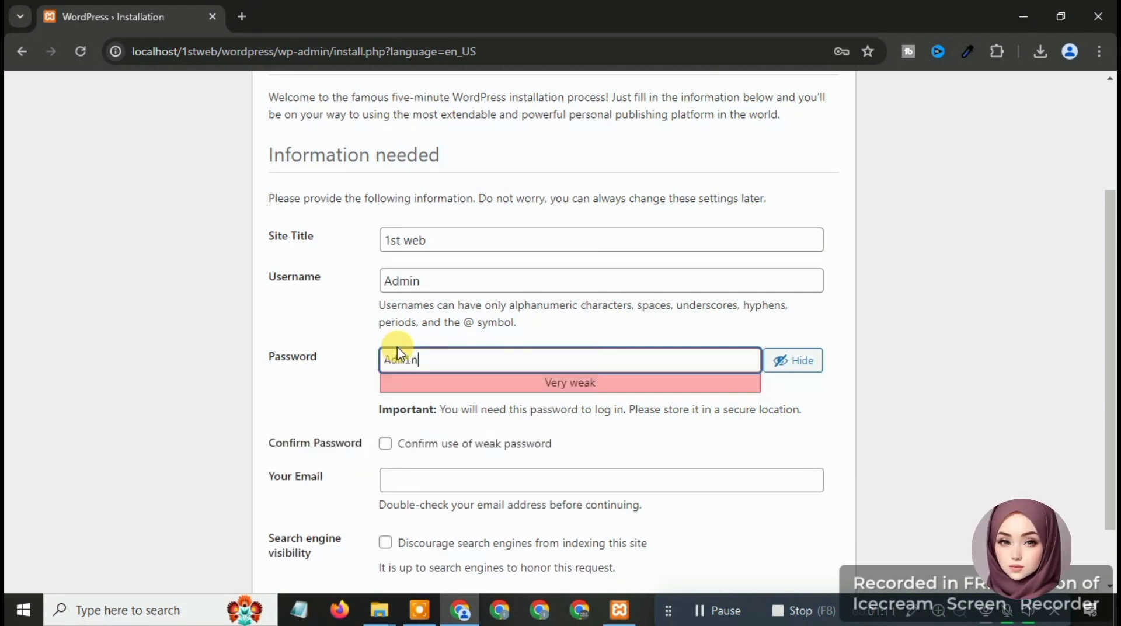
scroll(503, 465, "down", 2)
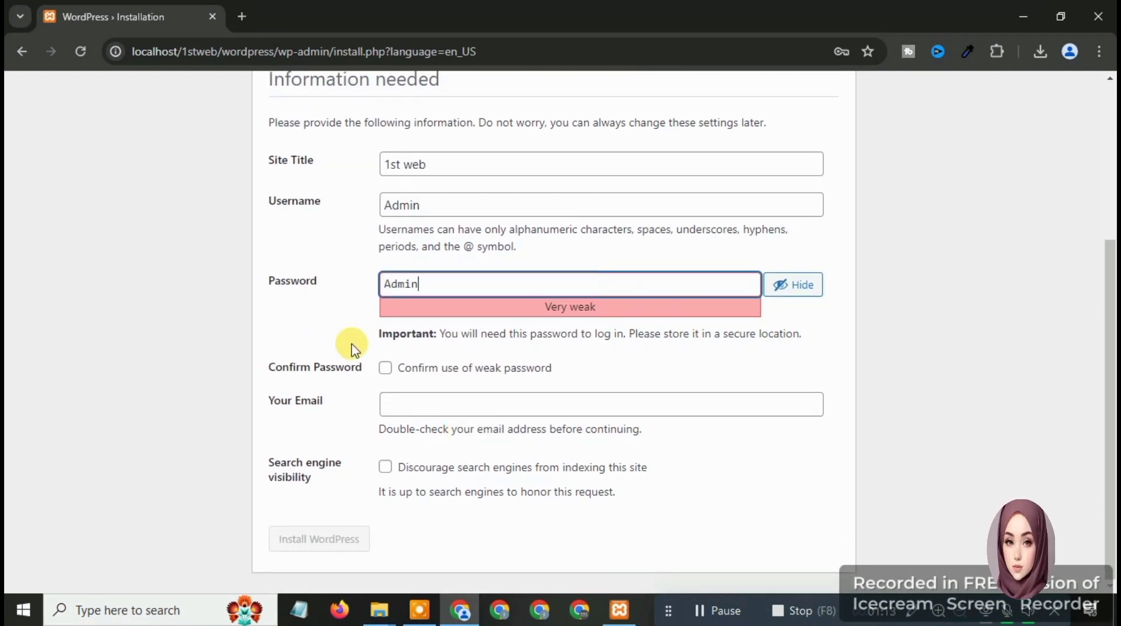
left_click(385, 367)
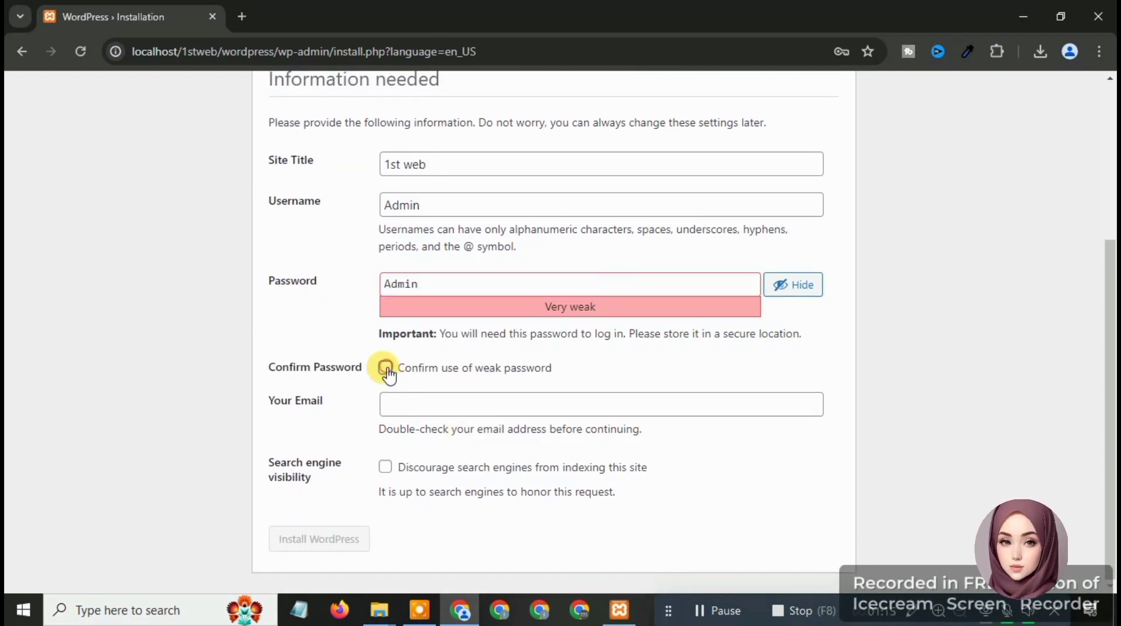
Enter the admin's Gmail address and start the WordPress installation
left_click(410, 402)
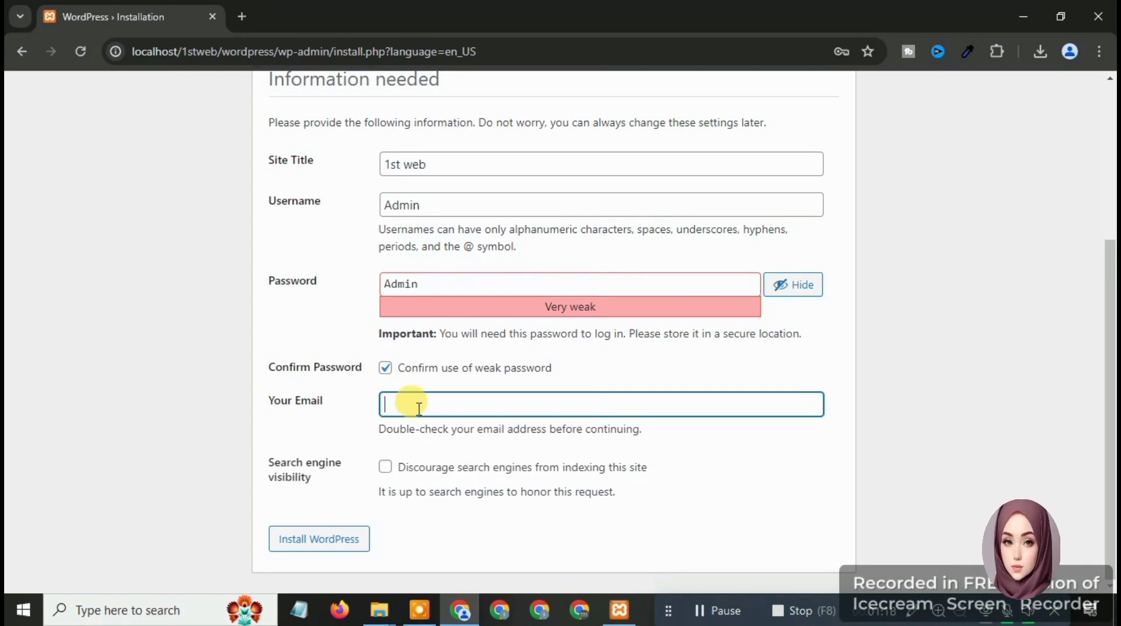
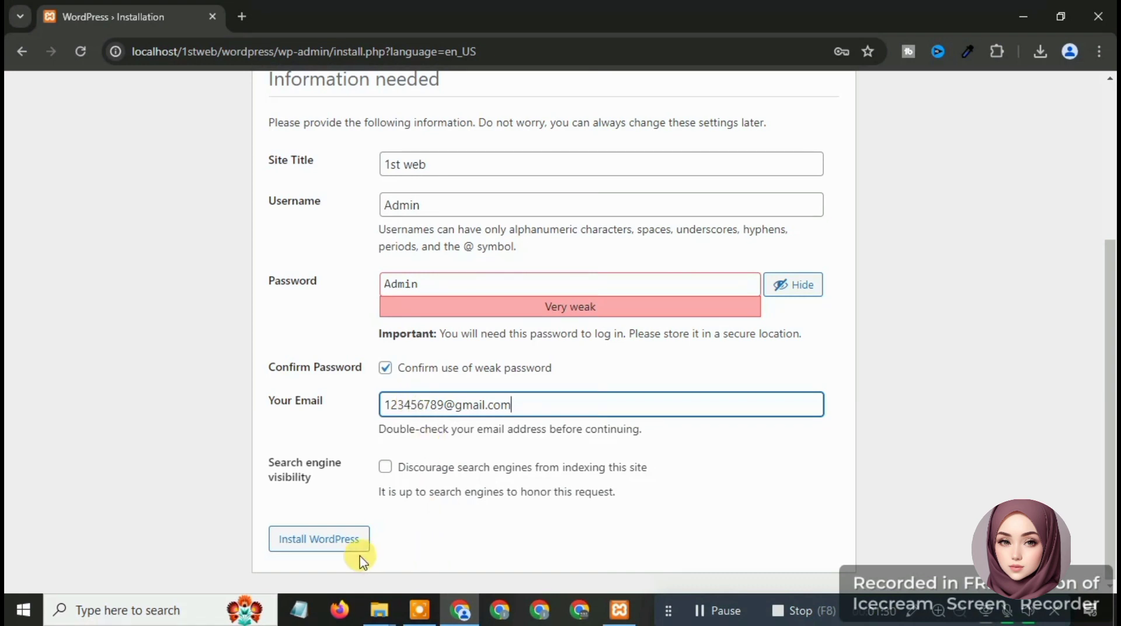
left_click(310, 548)
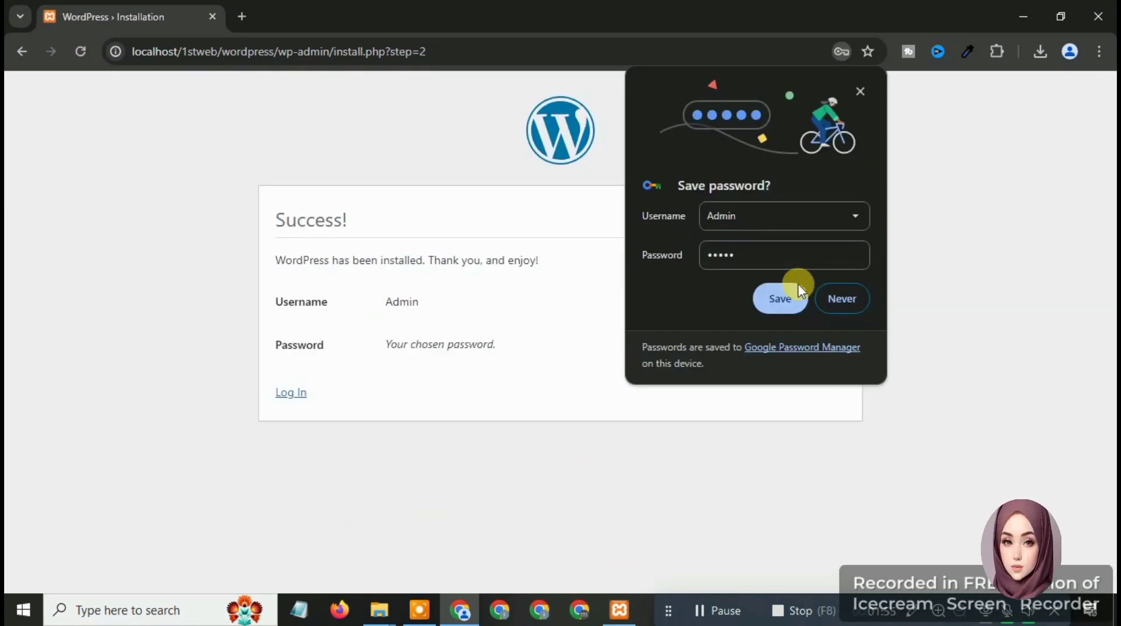
Save the login in Chrome, then log in as Admin with Remember Me ticked
left_click(778, 300)
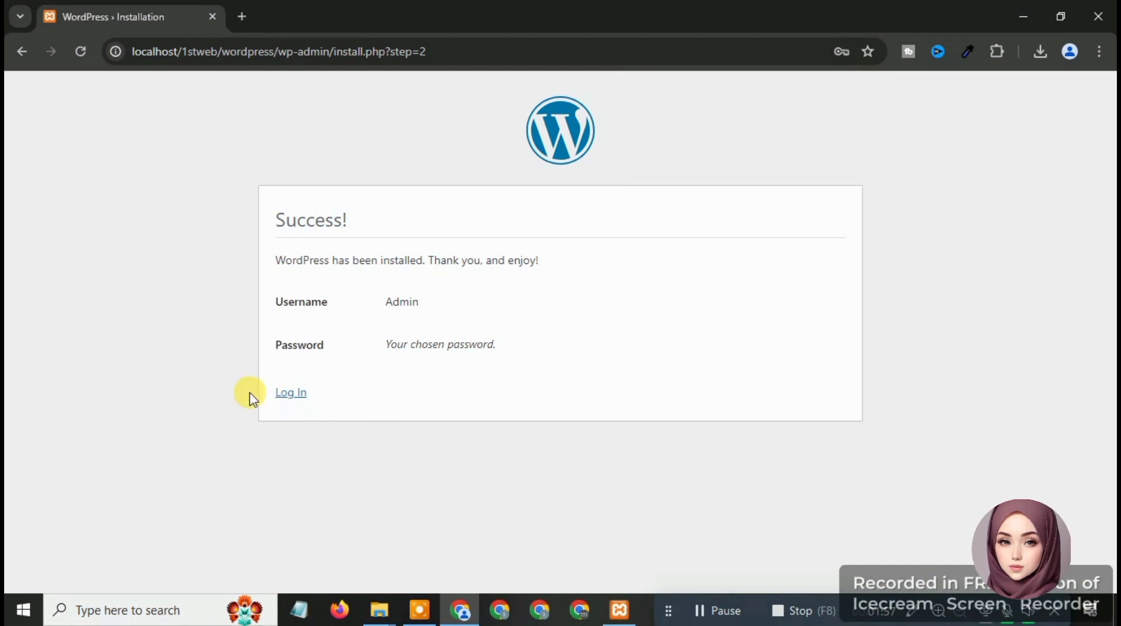
left_click(286, 394)
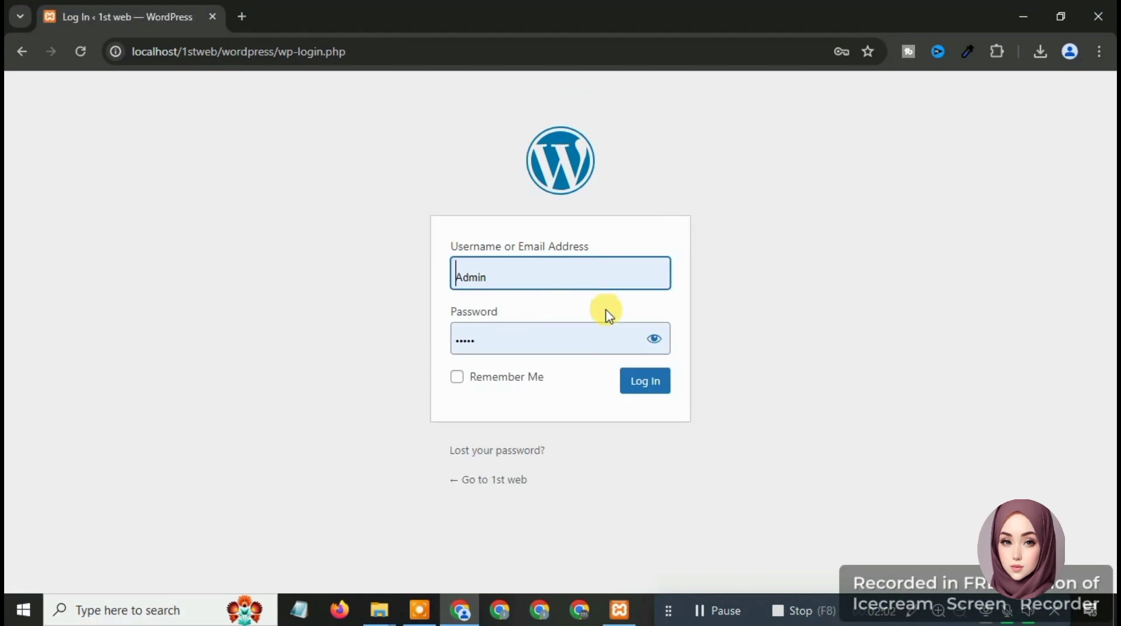
left_click(661, 344)
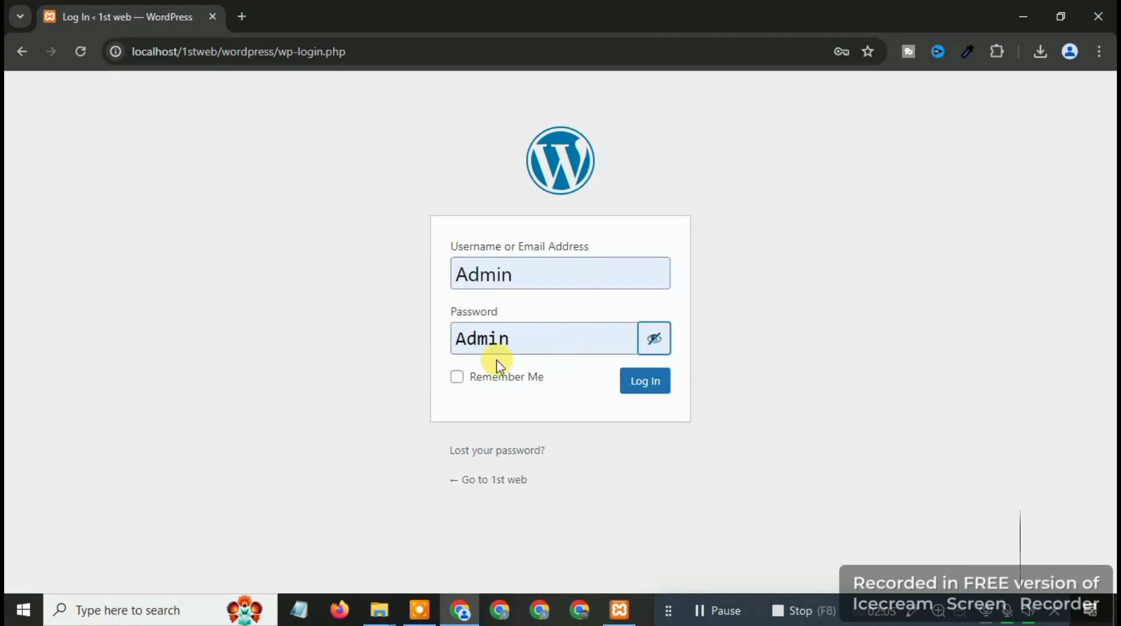
left_click(654, 345)
left_click(457, 378)
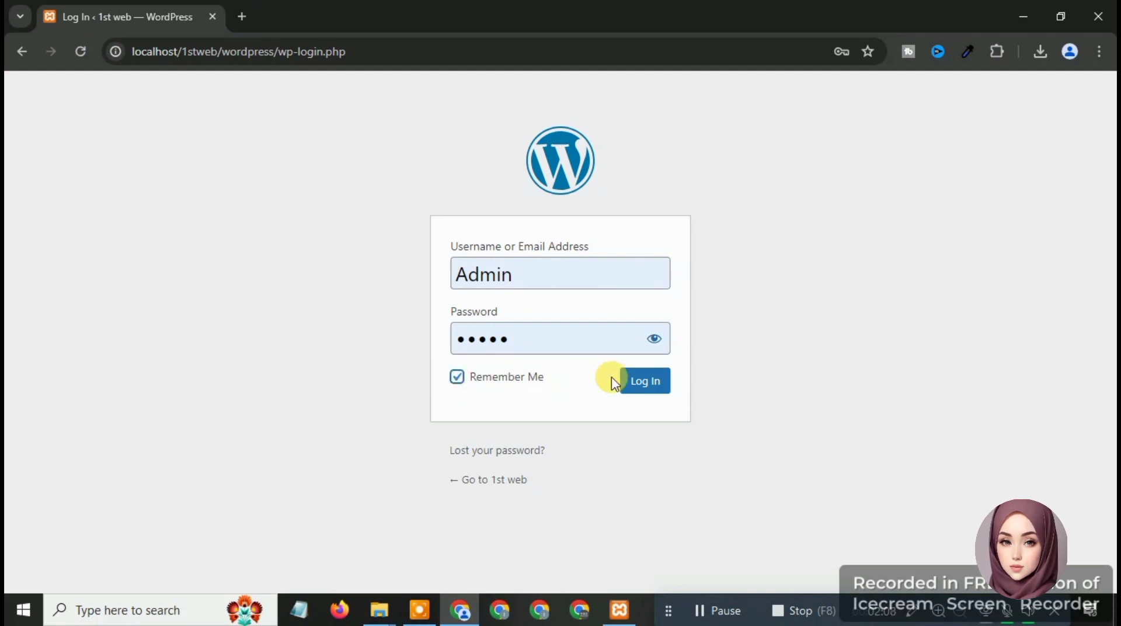
left_click(648, 383)
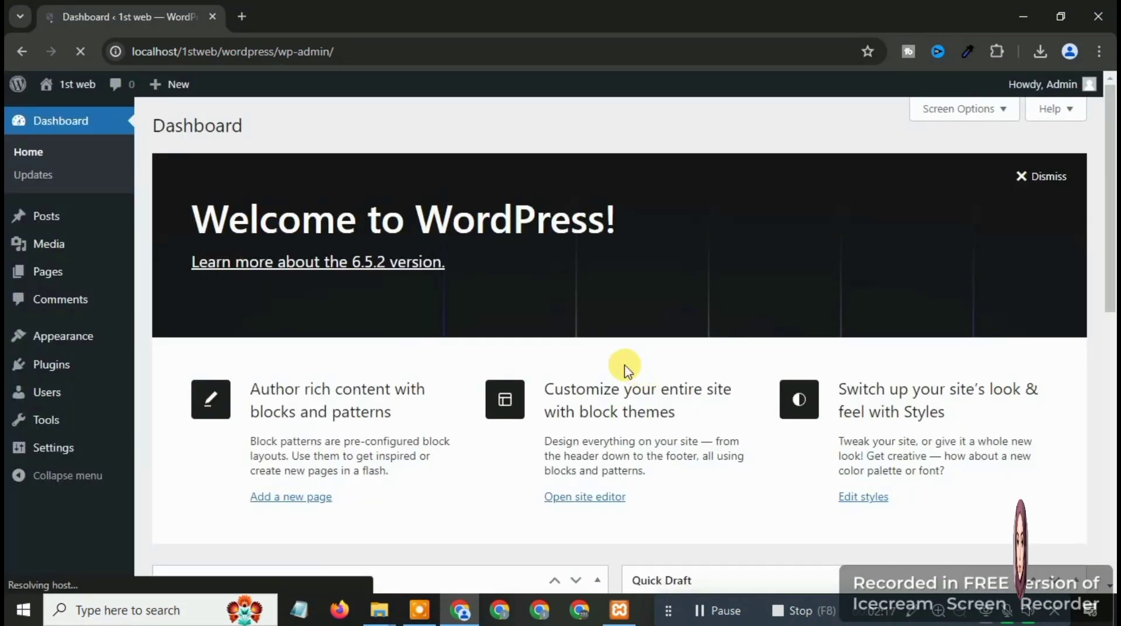
Open the '1st web' admin-bar link in a new tab to view the public site
scroll(508, 281, "down", 1)
scroll(508, 282, "down", 5)
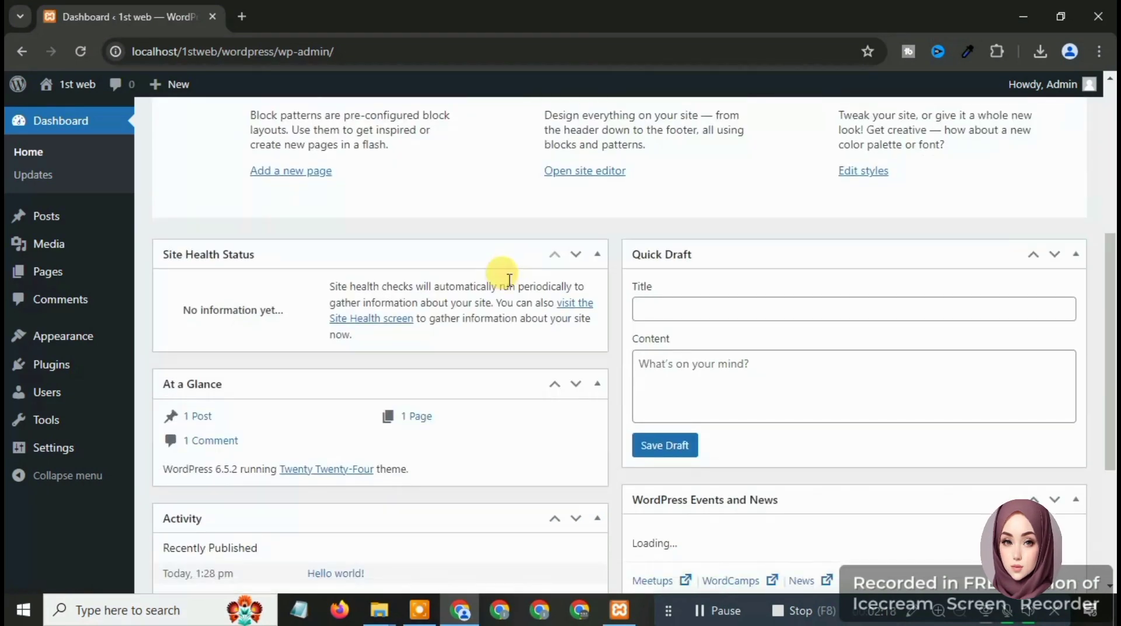
scroll(507, 277, "down", 4)
scroll(507, 277, "up", 10)
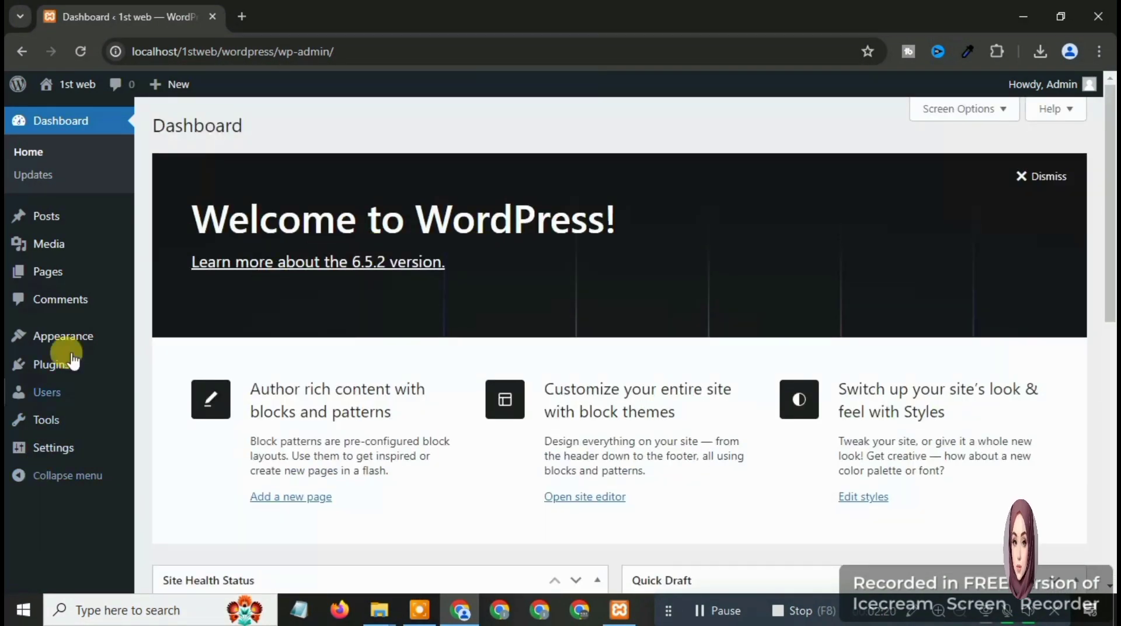
right_click(64, 88)
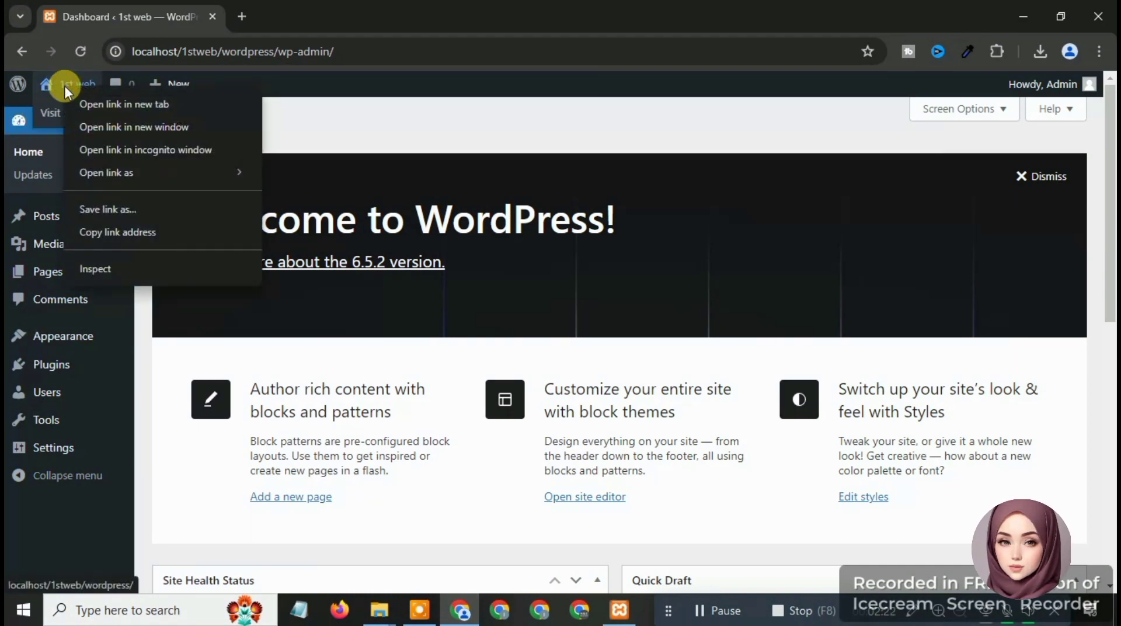
left_click(92, 103)
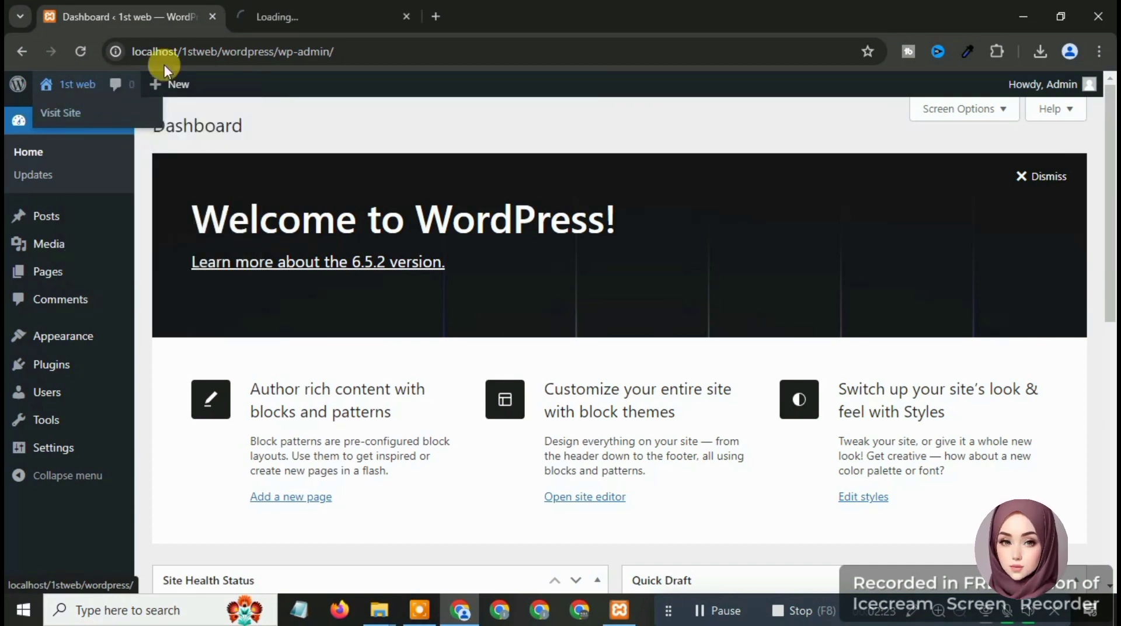
left_click(271, 12)
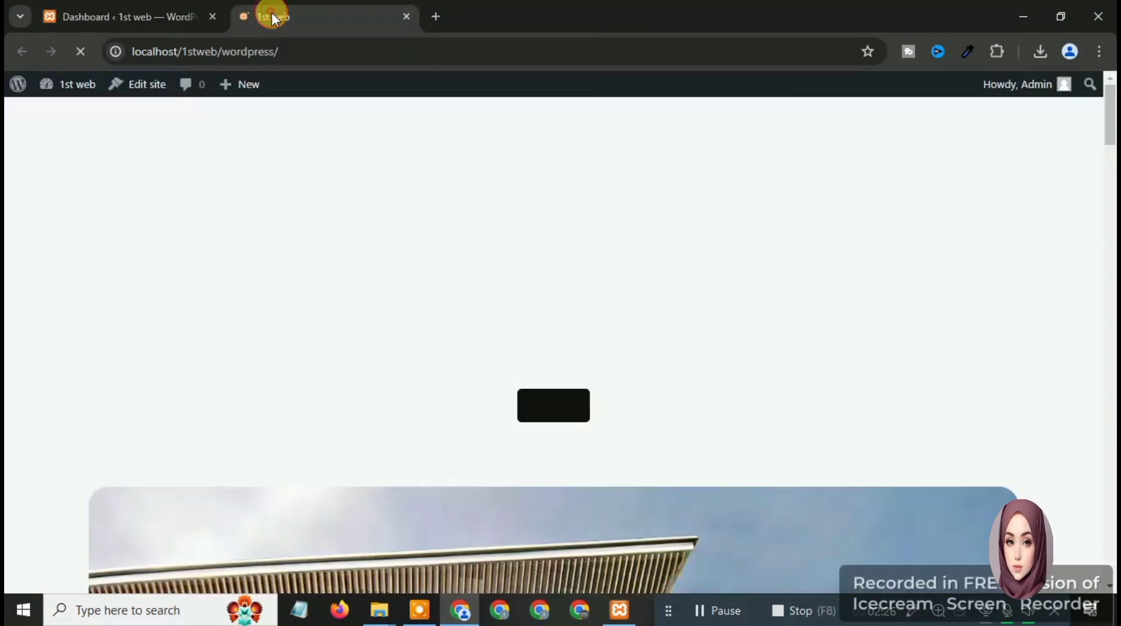
scroll(357, 240, "down", 3)
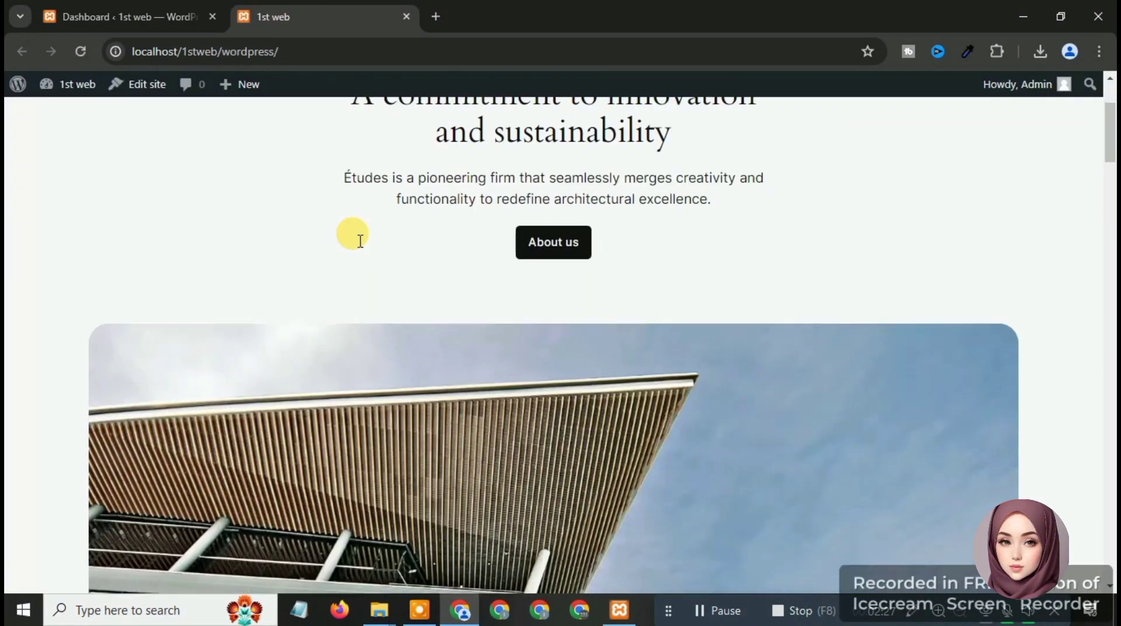
scroll(358, 239, "down", 15)
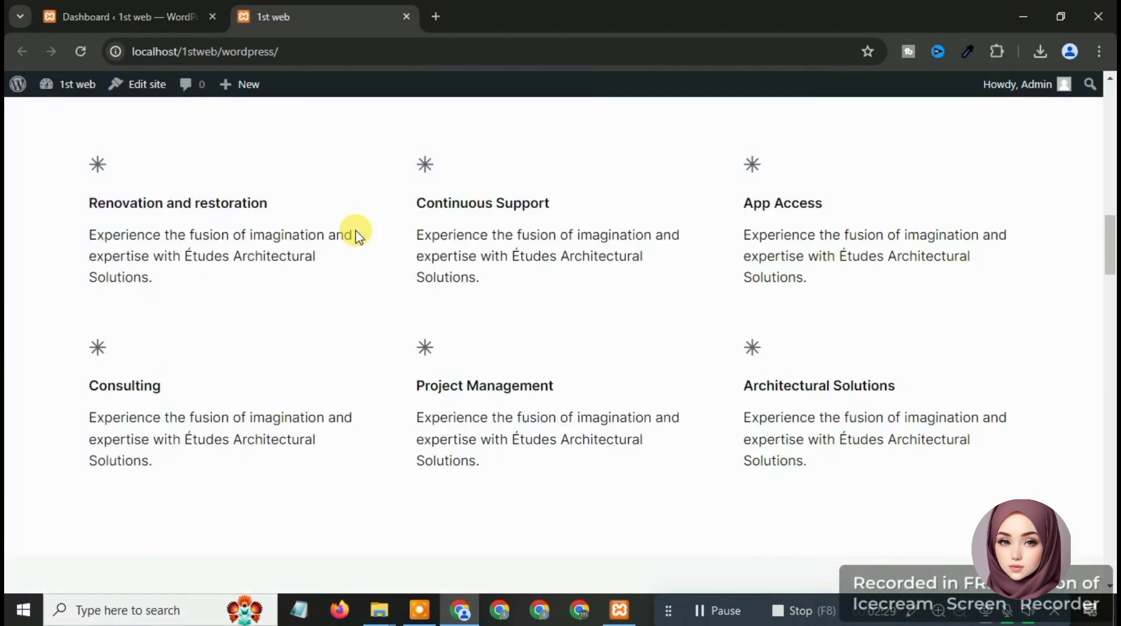
scroll(358, 232, "down", 15)
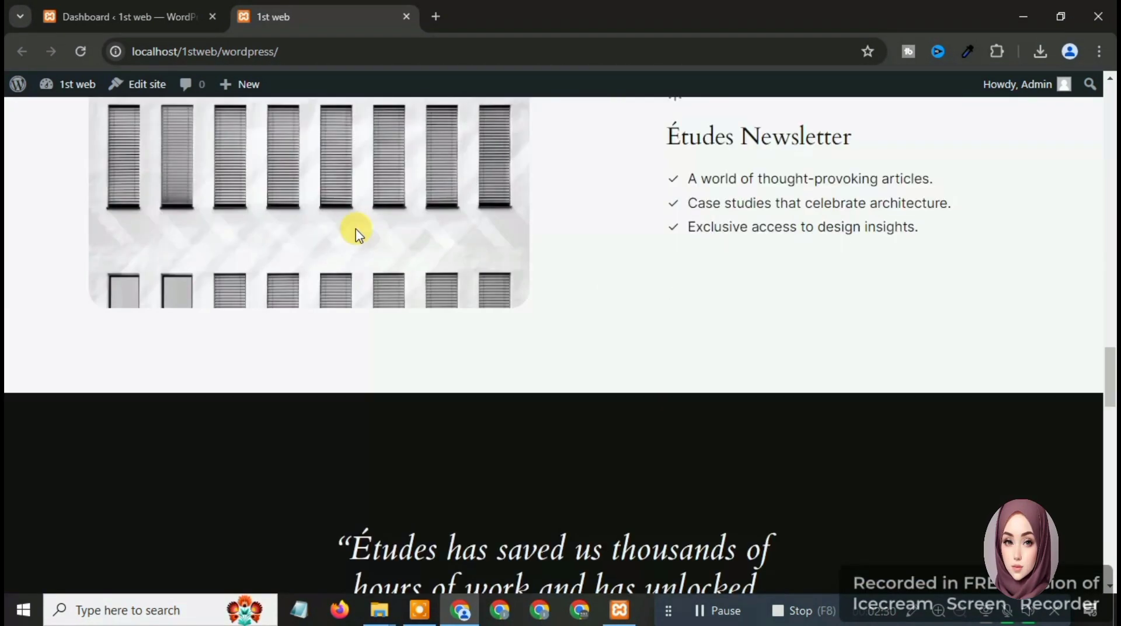
scroll(356, 232, "down", 12)
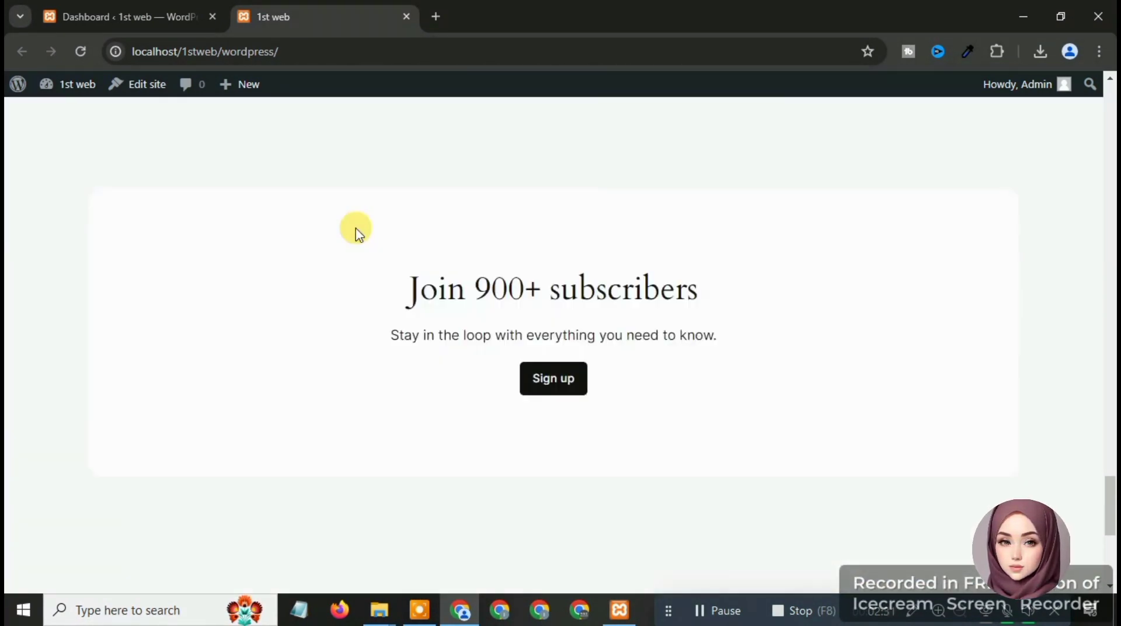
scroll(356, 232, "down", 6)
scroll(355, 229, "up", 15)
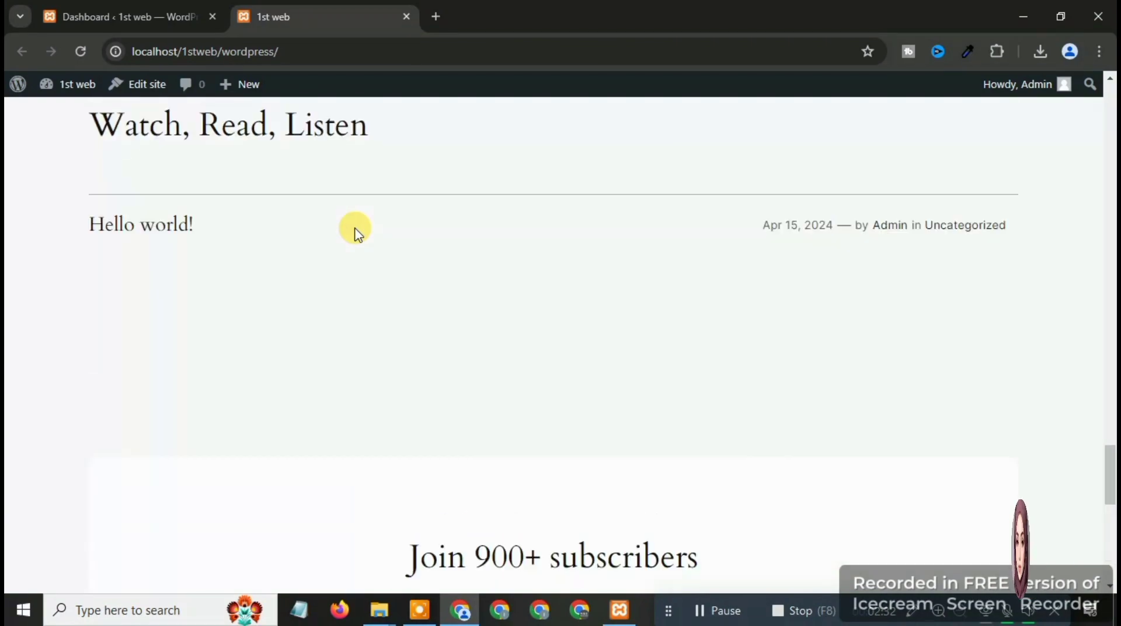
scroll(398, 167, "up", 15)
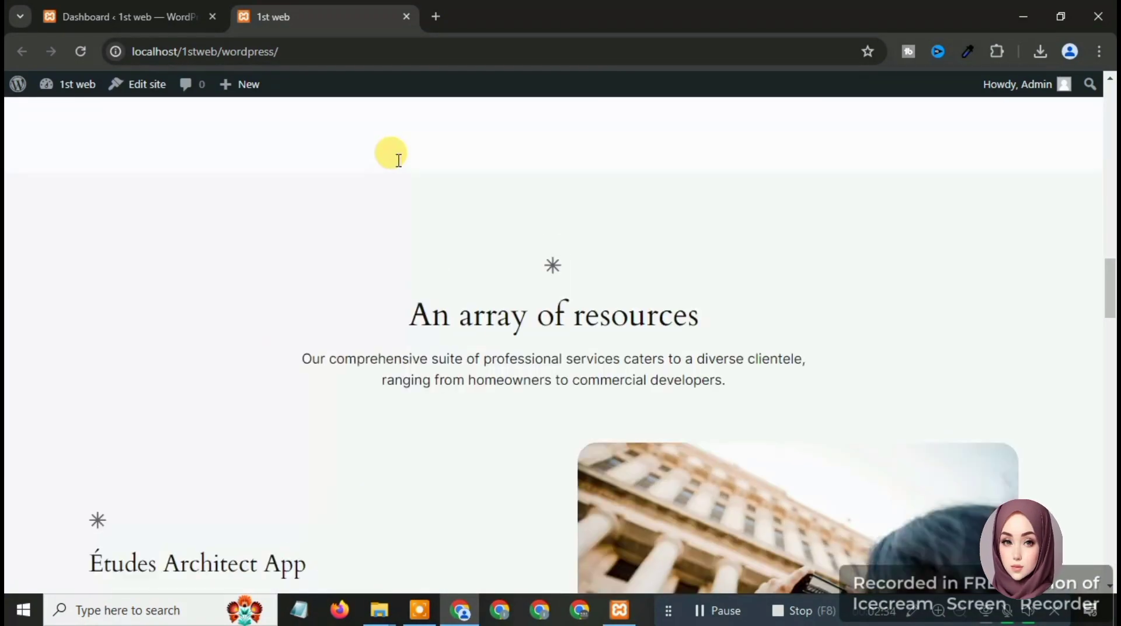
scroll(397, 167, "up", 8)
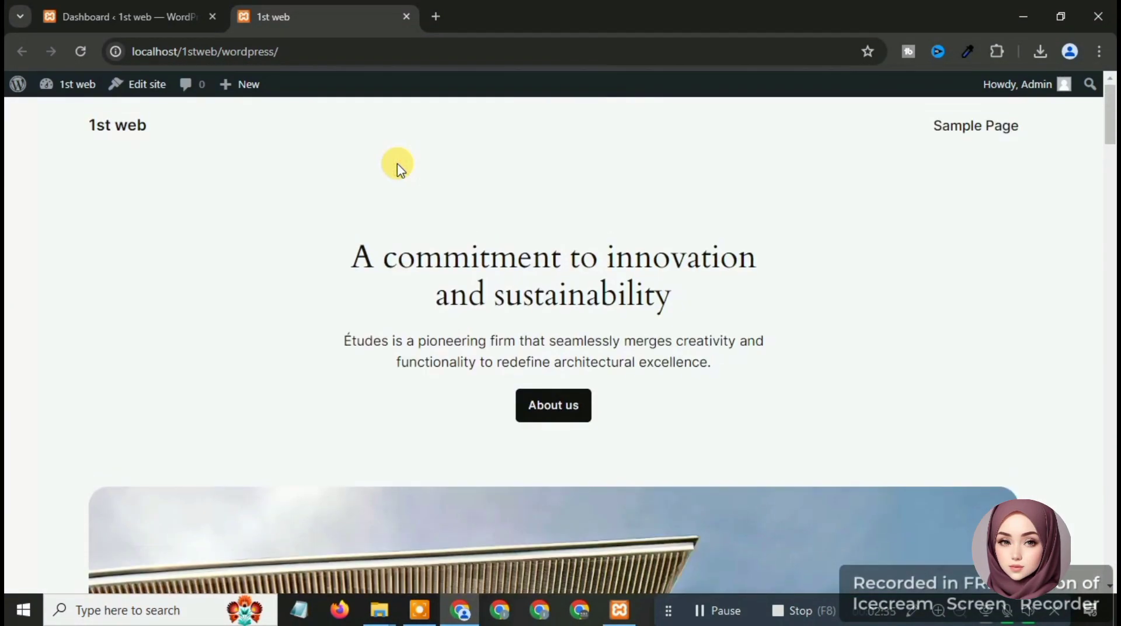
left_click(146, 8)
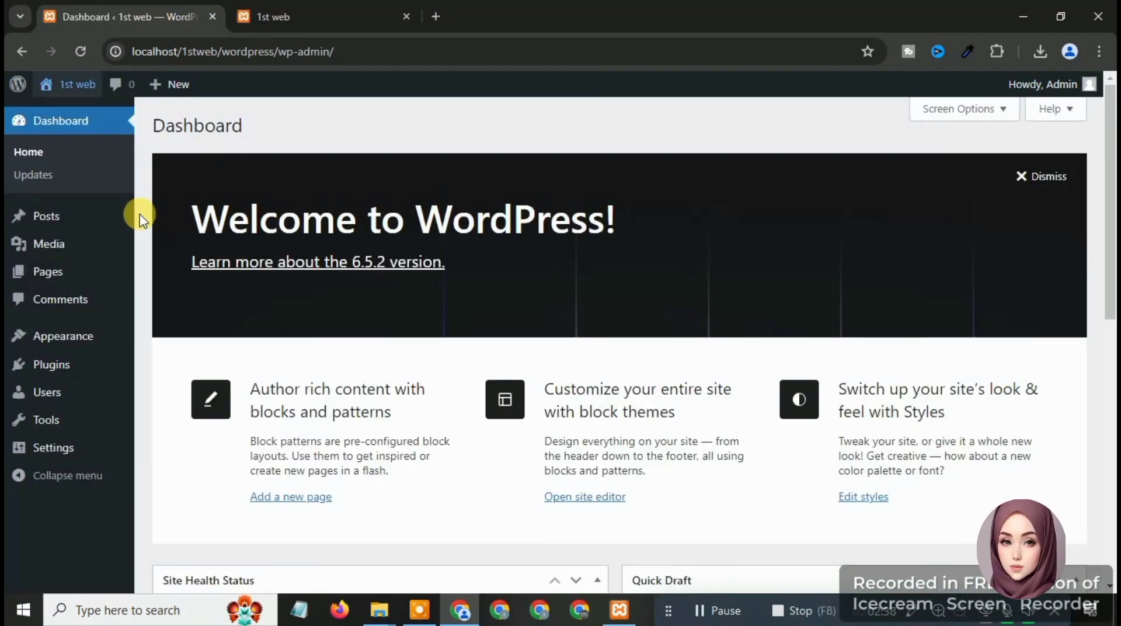
mouse_move(73, 223)
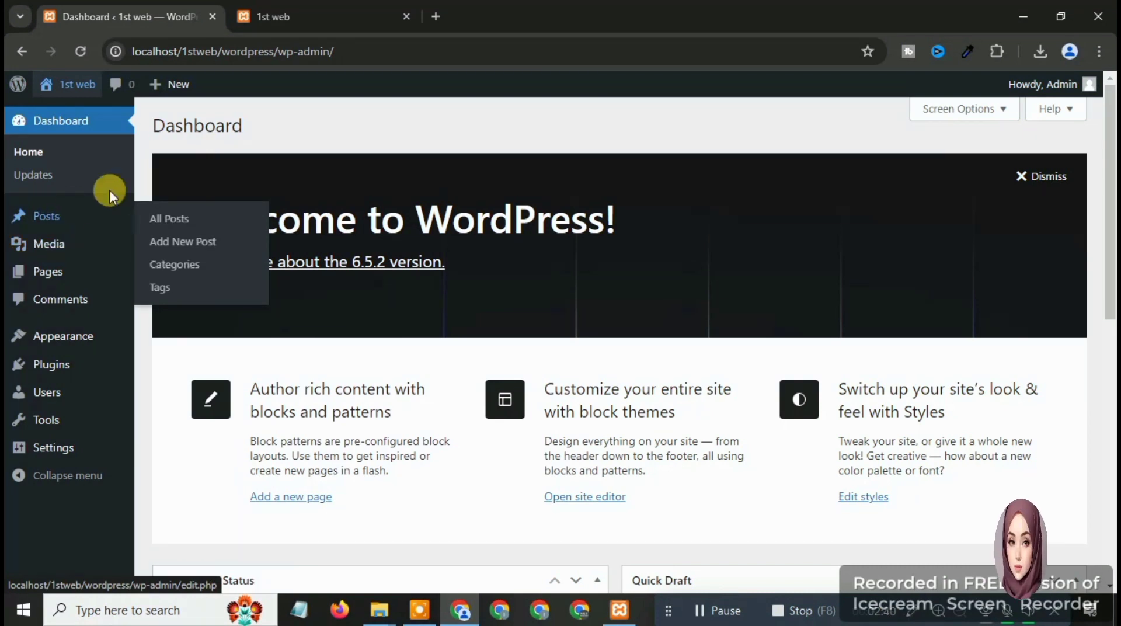